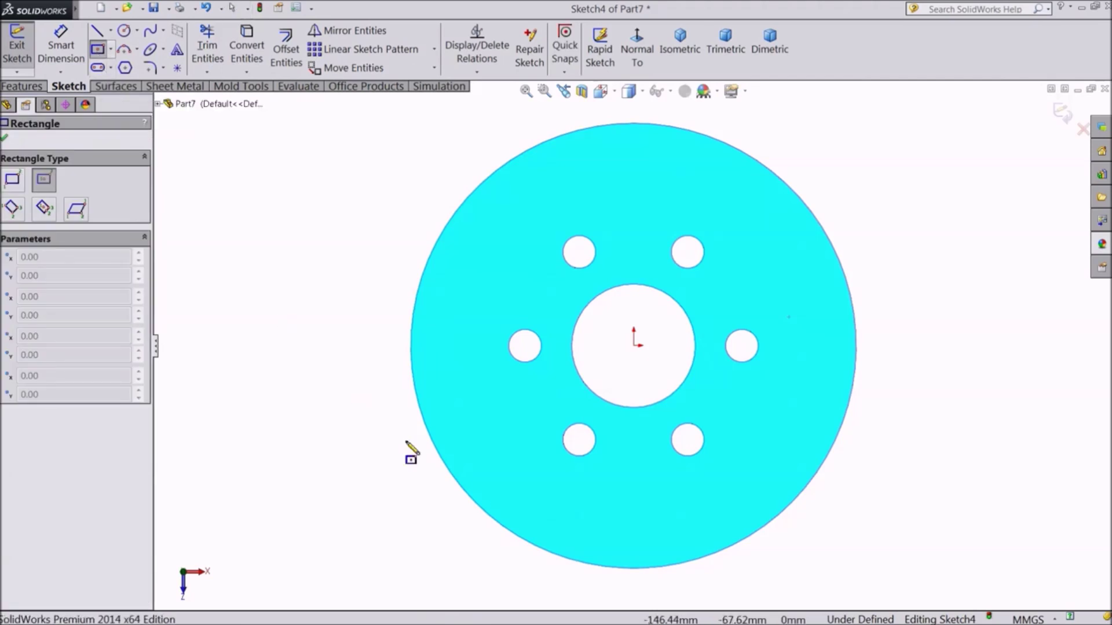
Step: Sketch a center rectangle about 24.7 × 18.5 mm, centred below the origin near the upper disc's outer edge
{"action": "left_click", "coordinate": [635, 520]}
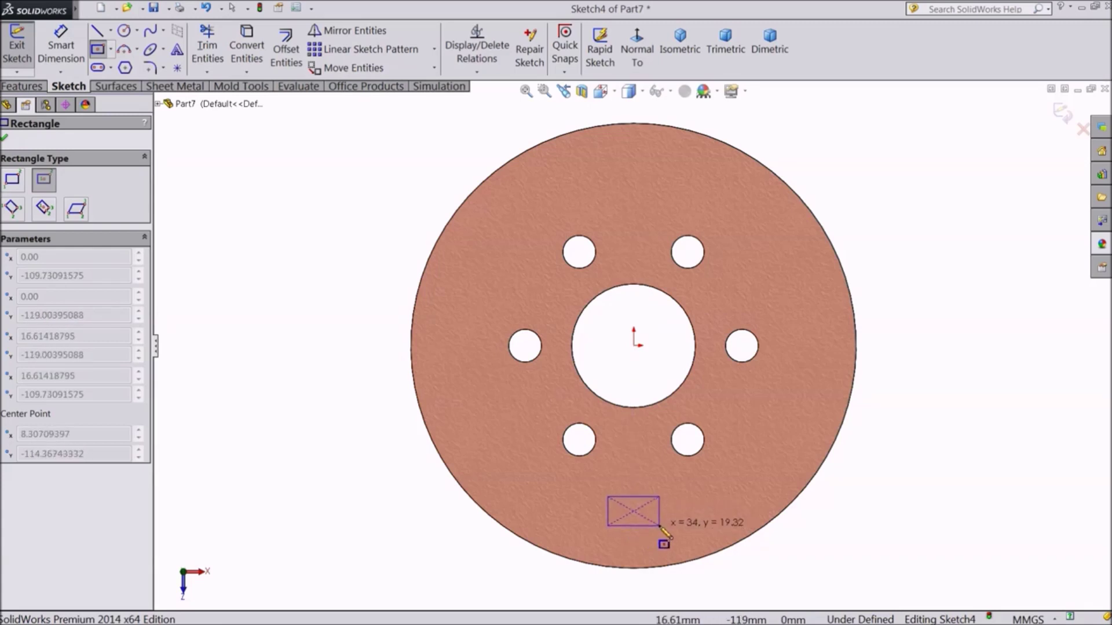
{"action": "left_click", "coordinate": [653, 526]}
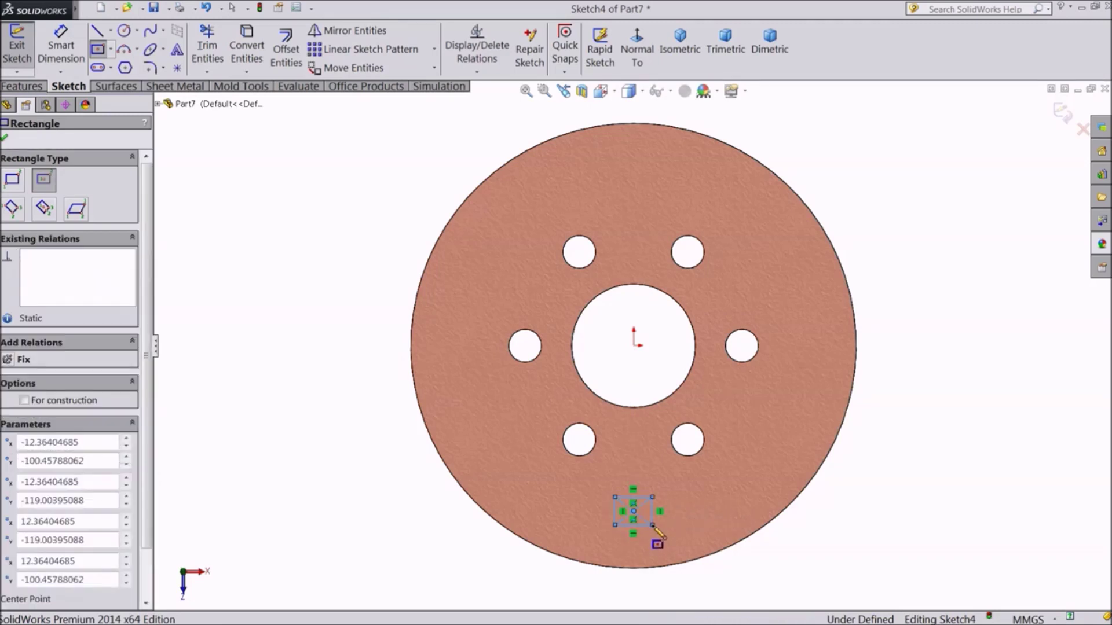
{"action": "left_click", "coordinate": [5, 139]}
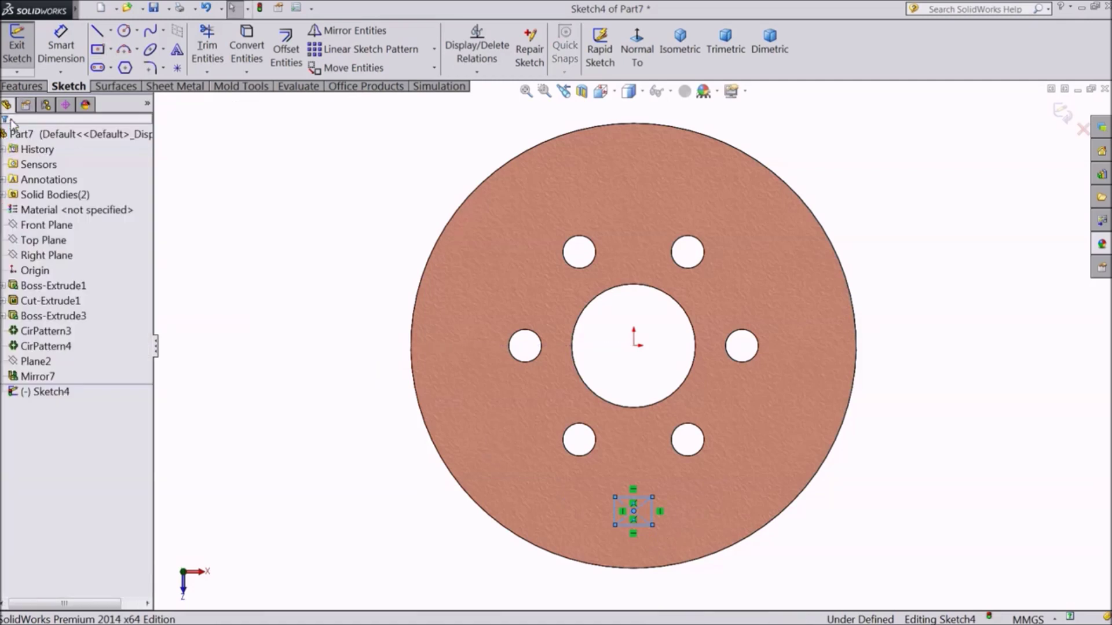
Step: Start an extruded cut from the rectangle and try the Through All end condition
{"action": "left_click", "coordinate": [21, 87]}
{"action": "left_click", "coordinate": [240, 50]}
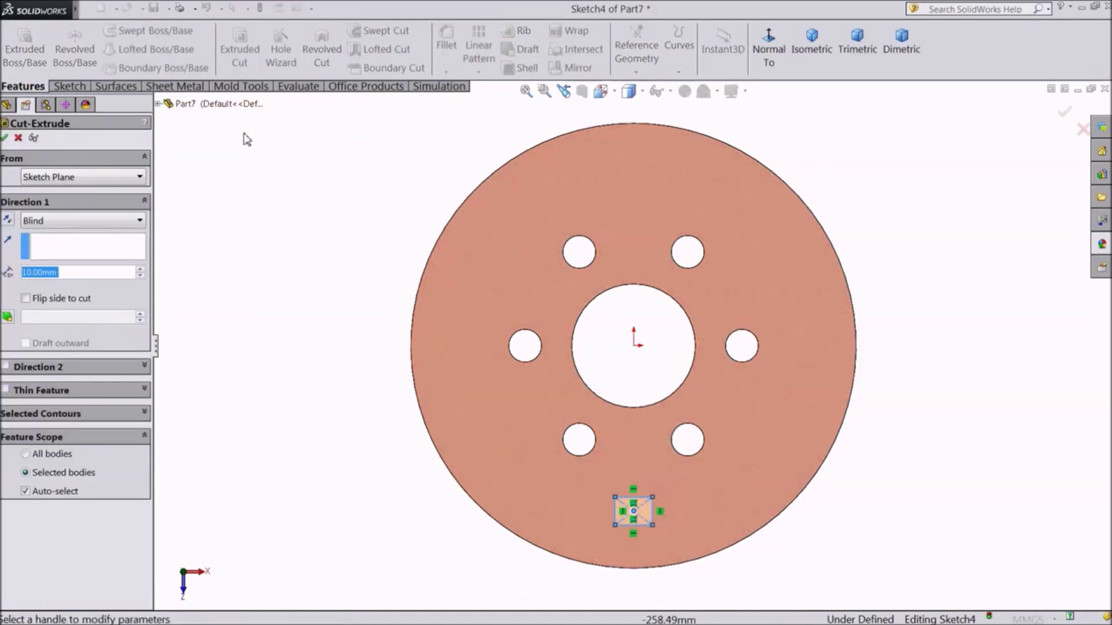
{"action": "left_click", "coordinate": [75, 225]}
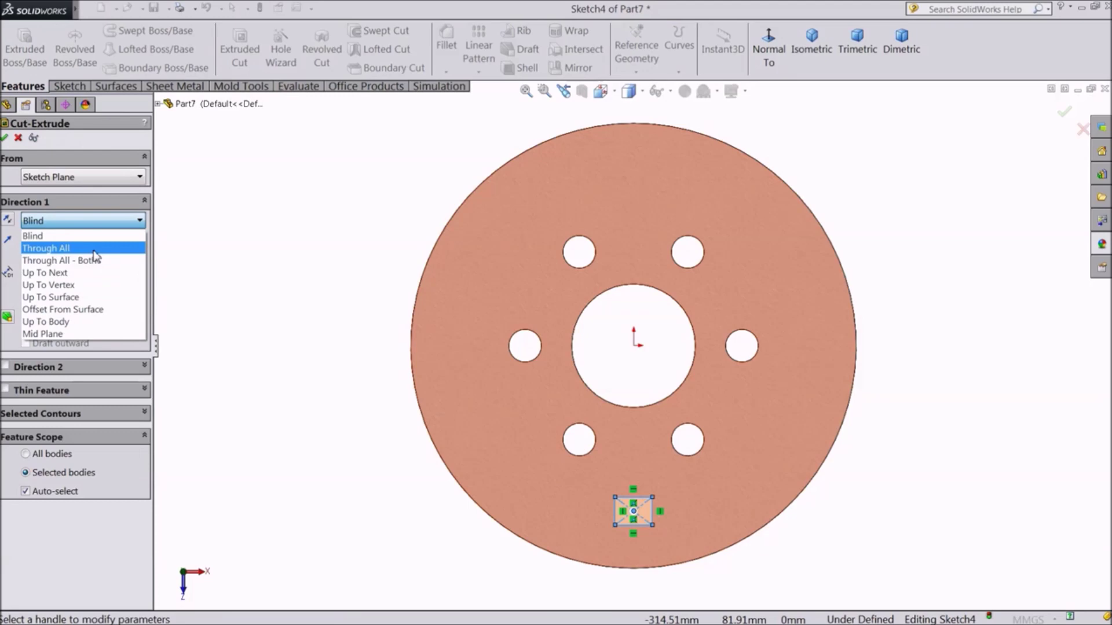
{"action": "left_click", "coordinate": [92, 249]}
{"action": "middle_click_drag", "start_coordinate": [359, 397], "coordinate": [380, 276]}
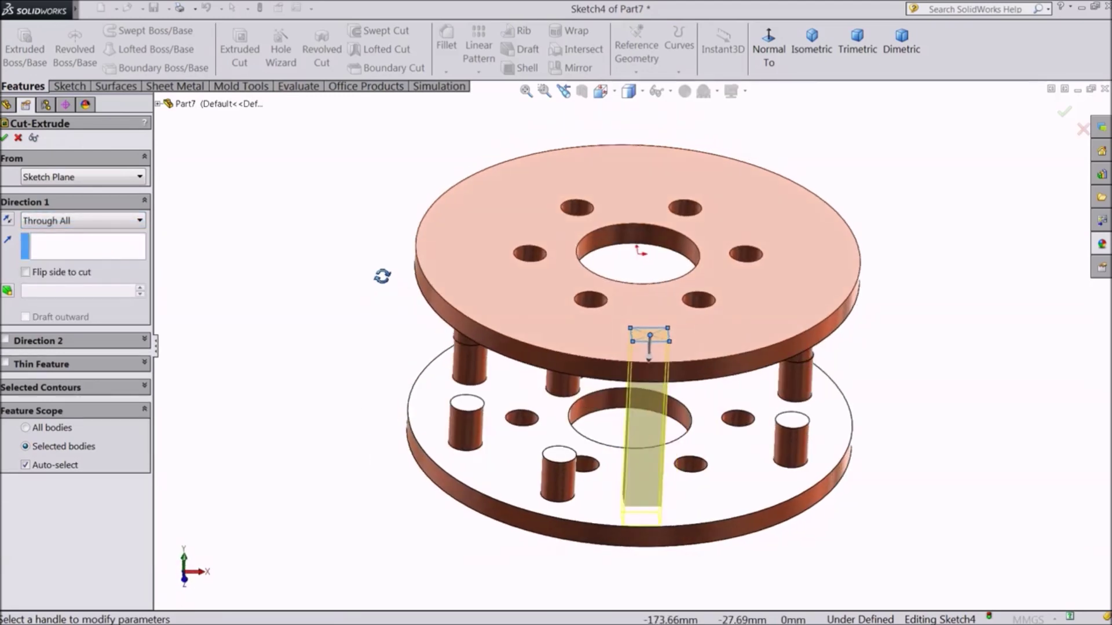
Step: Change the rectangle's cut to Blind with a depth of 26 mm and apply it
{"action": "left_click", "coordinate": [70, 223]}
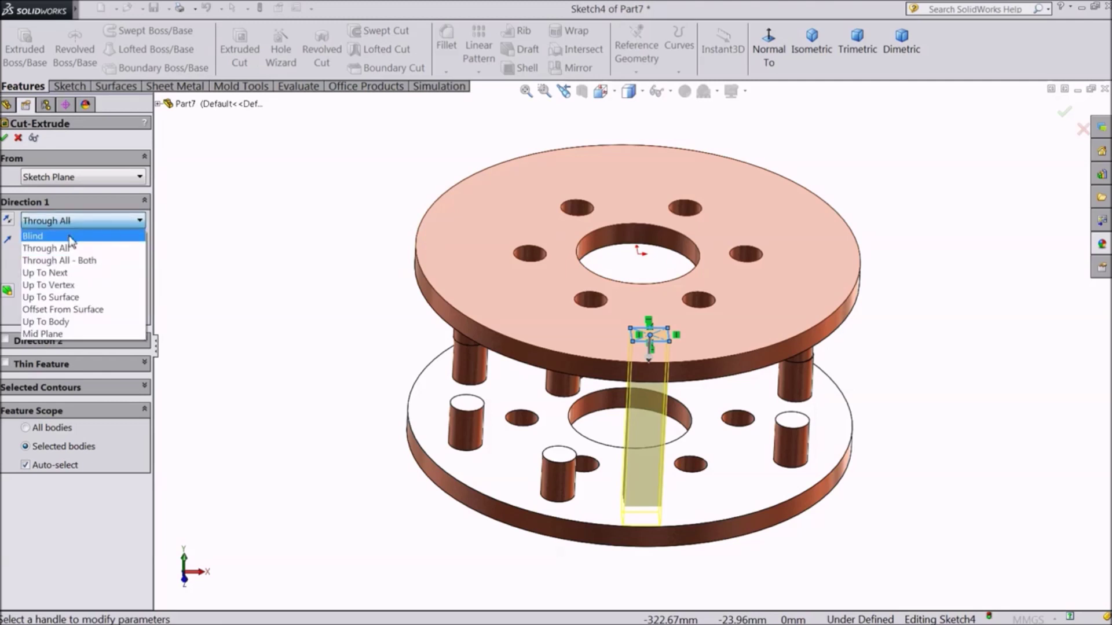
{"action": "left_click", "coordinate": [72, 238]}
{"action": "middle_click_drag", "start_coordinate": [163, 291], "coordinate": [213, 228]}
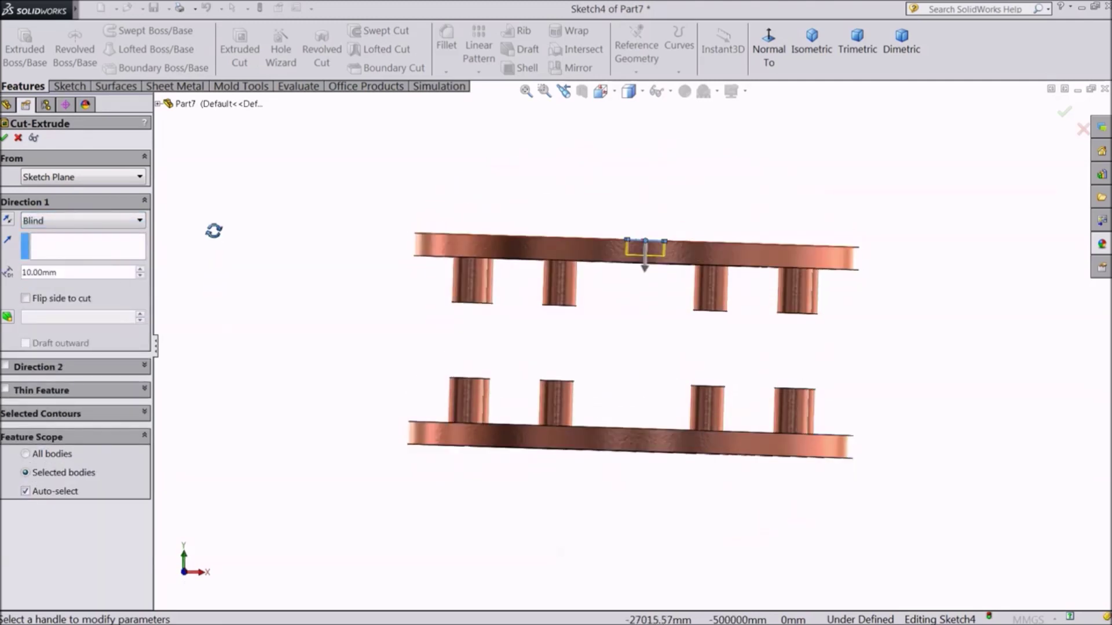
{"action": "left_click_drag", "start_coordinate": [644, 265], "coordinate": [646, 293]}
{"action": "scroll", "coordinate": [660, 239], "scroll_direction": "down", "scroll_amount": 2}
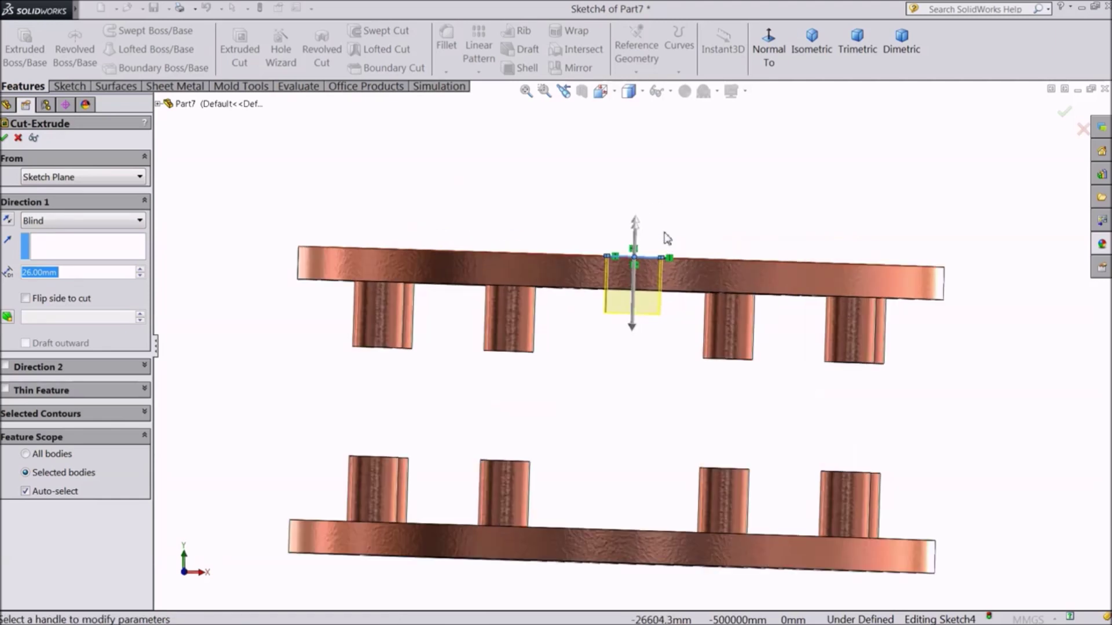
{"action": "left_click", "coordinate": [1065, 111]}
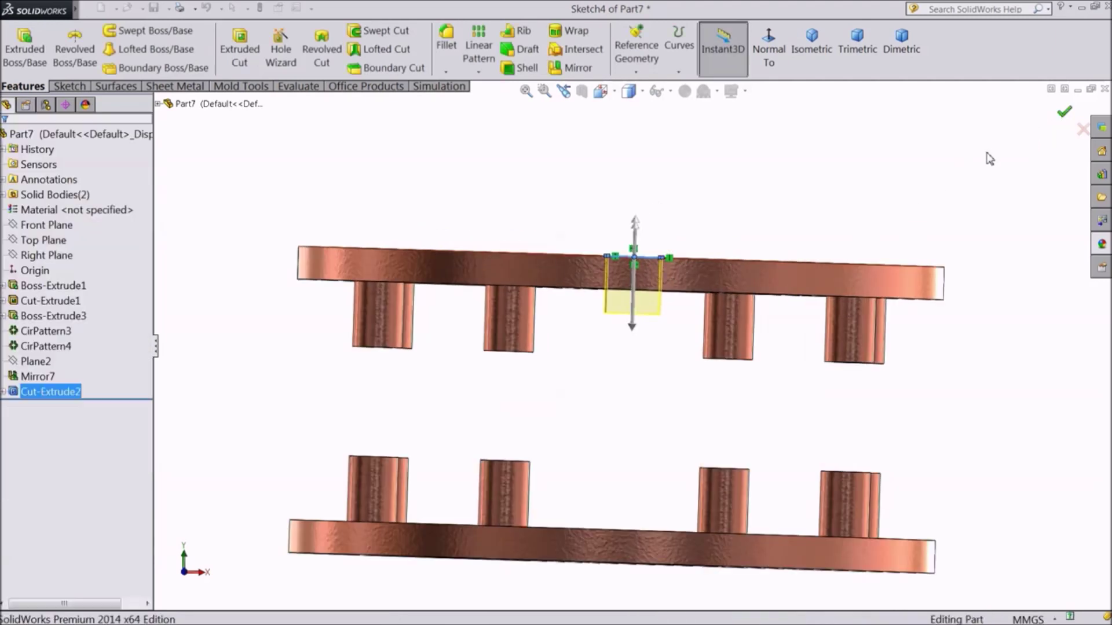
Step: Start a new sketch on the upper disc's top face and orient the view normal to it
{"action": "key", "text": "z"}
{"action": "middle_click_drag", "start_coordinate": [678, 197], "coordinate": [662, 408]}
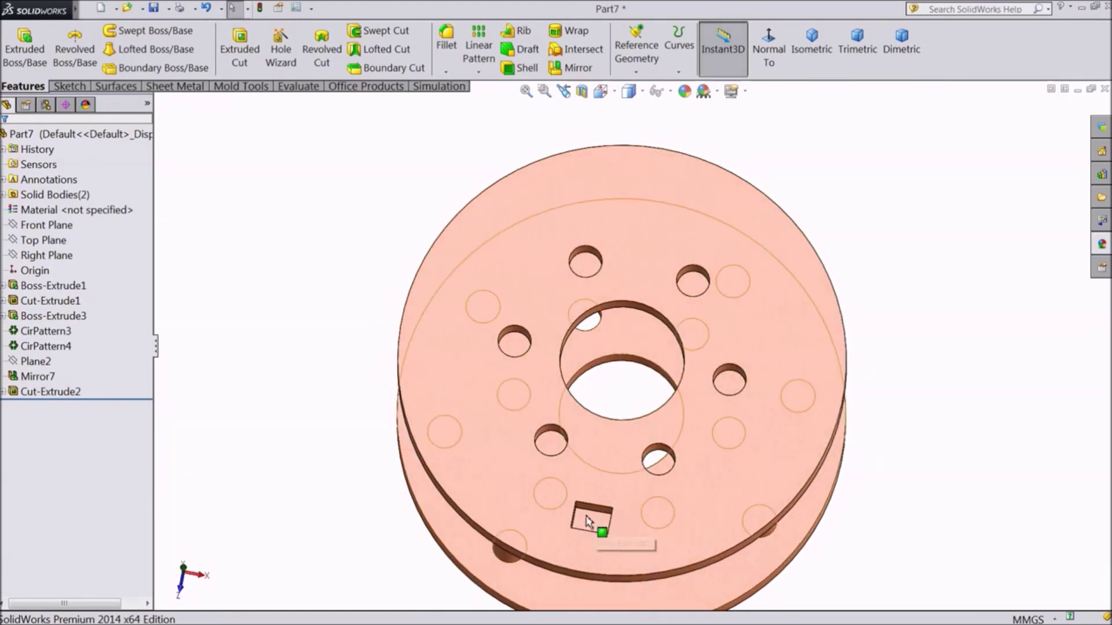
{"action": "left_click", "coordinate": [504, 435]}
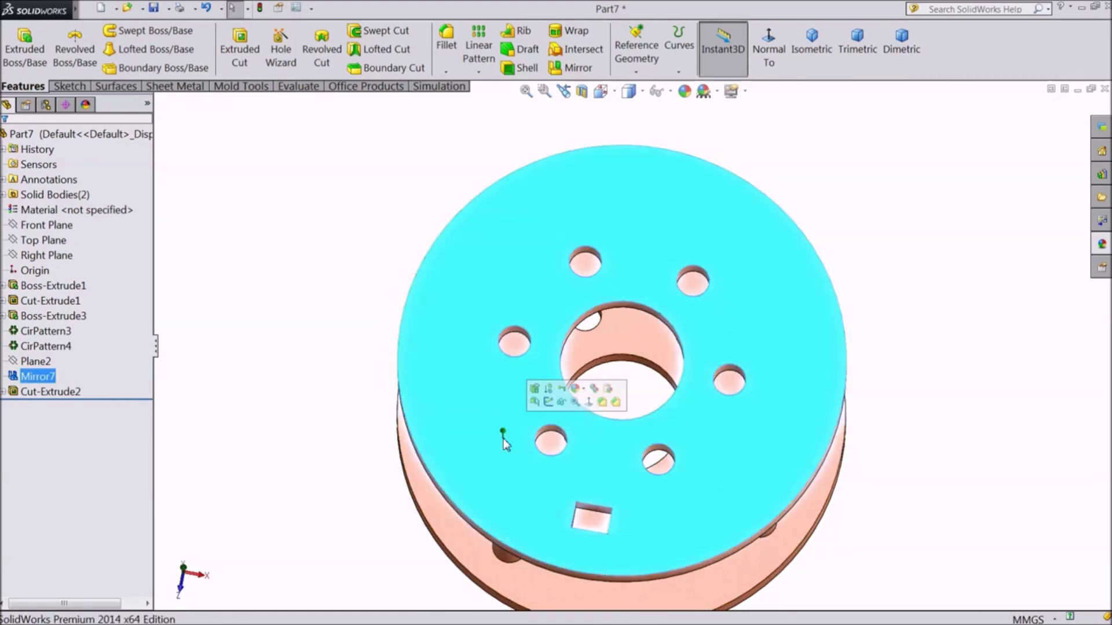
{"action": "left_click", "coordinate": [549, 403]}
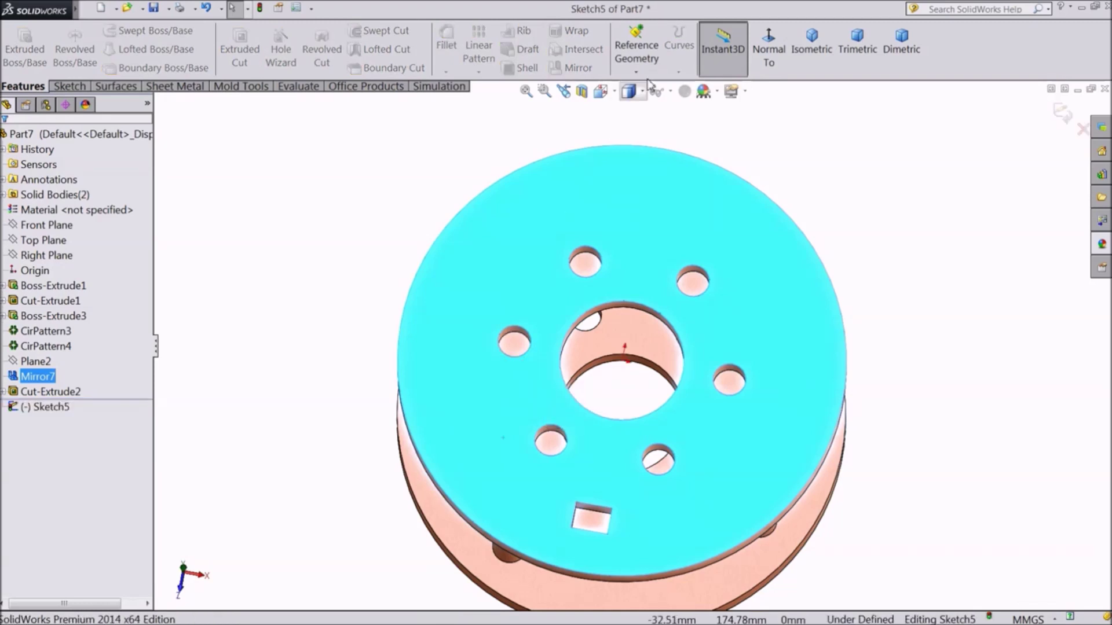
{"action": "left_click", "coordinate": [768, 52]}
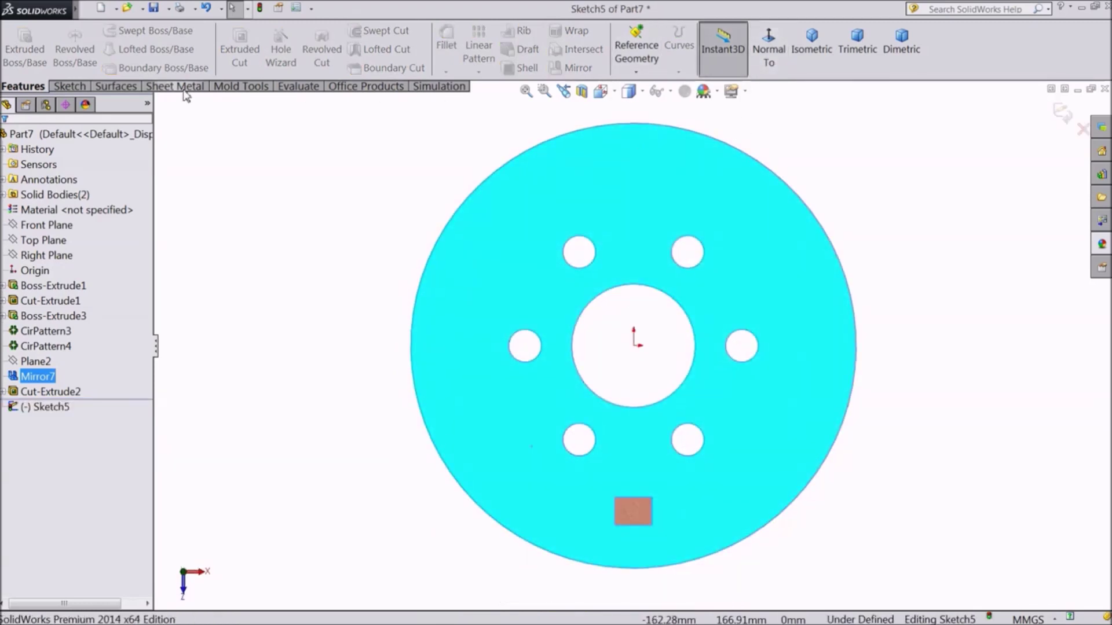
Step: Sketch an open, wavy spline around the bolt holes, from the disc's left side clockwise to inside the rectangular cut
{"action": "left_click", "coordinate": [88, 86]}
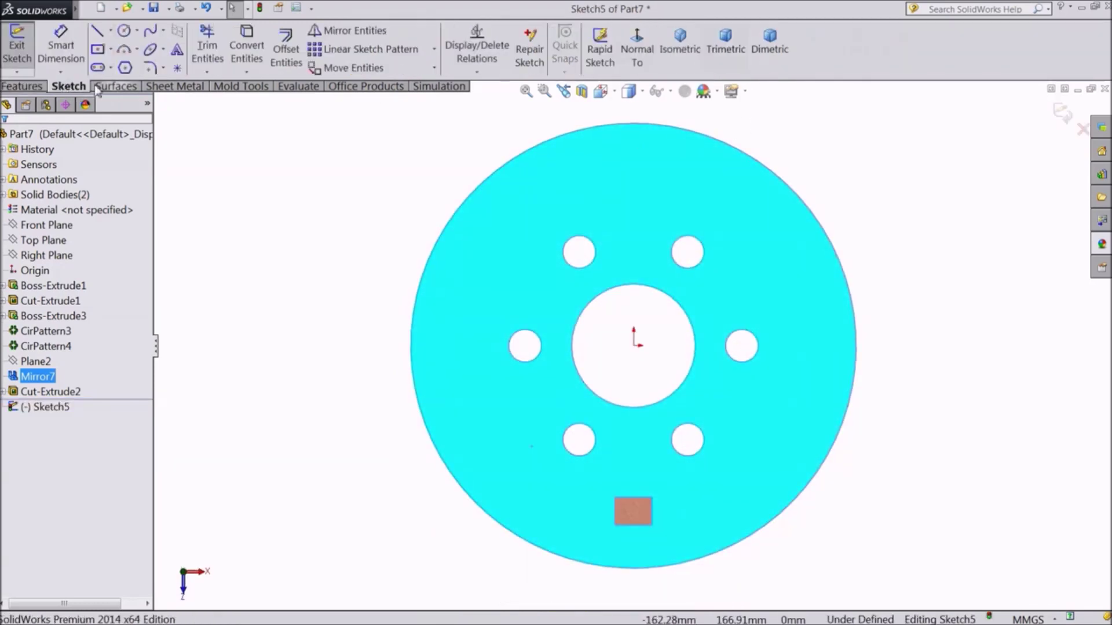
{"action": "left_click", "coordinate": [150, 35]}
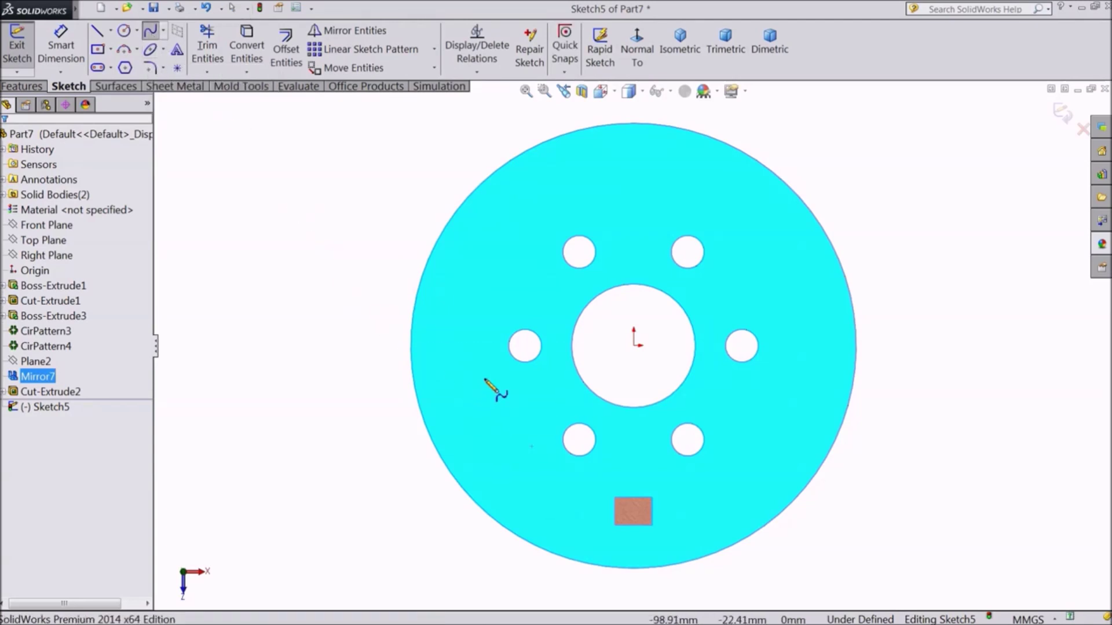
{"action": "left_click", "coordinate": [456, 351]}
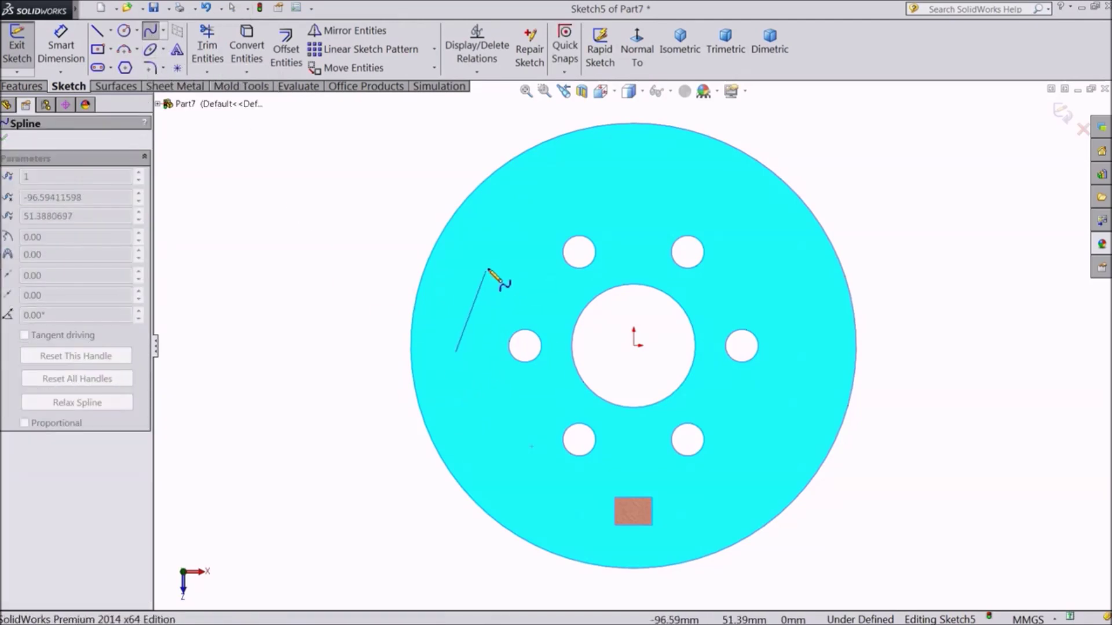
{"action": "left_click", "coordinate": [487, 259]}
{"action": "left_click", "coordinate": [593, 174]}
{"action": "left_click", "coordinate": [688, 190]}
{"action": "left_click", "coordinate": [766, 246]}
{"action": "left_click", "coordinate": [777, 281]}
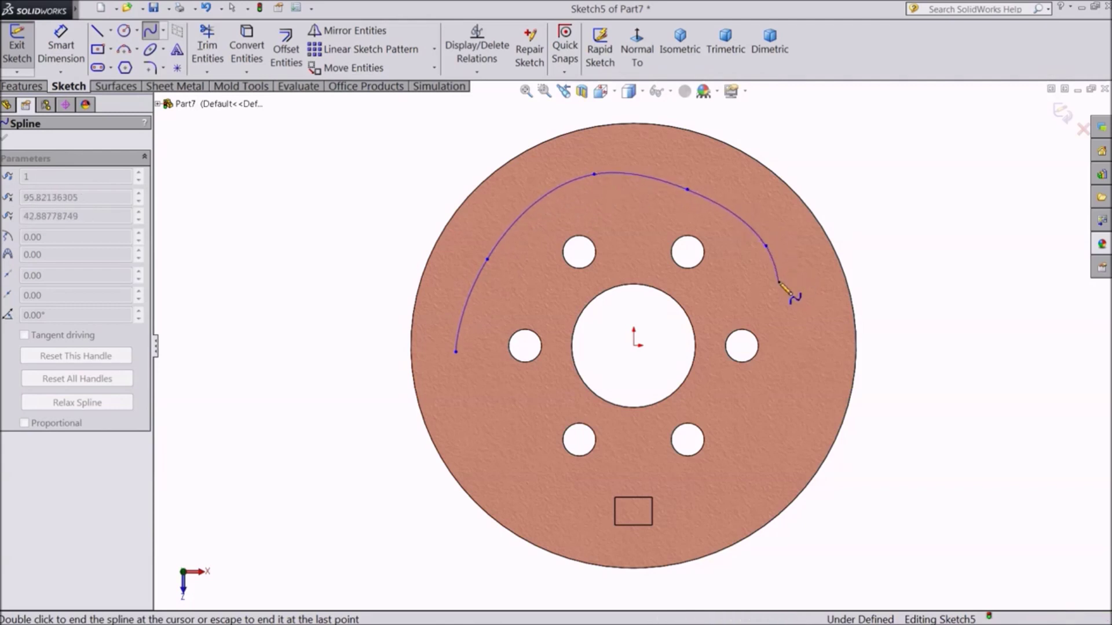
{"action": "left_click", "coordinate": [811, 342]}
{"action": "left_click", "coordinate": [789, 408]}
{"action": "left_click", "coordinate": [752, 429]}
{"action": "left_click", "coordinate": [746, 474]}
{"action": "left_click", "coordinate": [695, 506]}
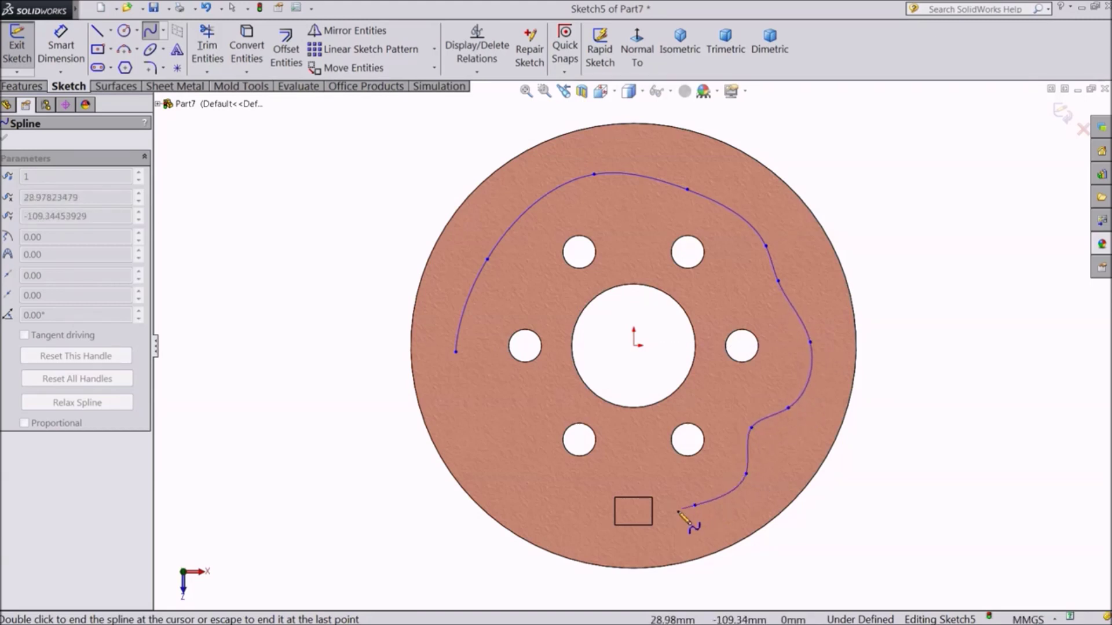
{"action": "left_click", "coordinate": [644, 512]}
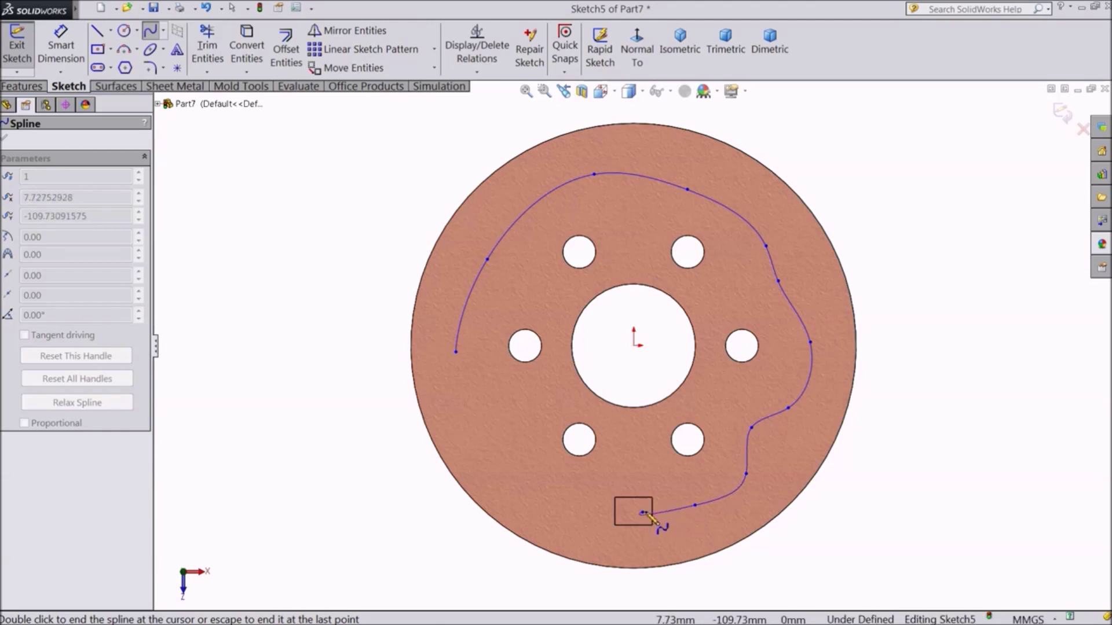
{"action": "right_click", "coordinate": [662, 484]}
{"action": "left_click", "coordinate": [693, 176]}
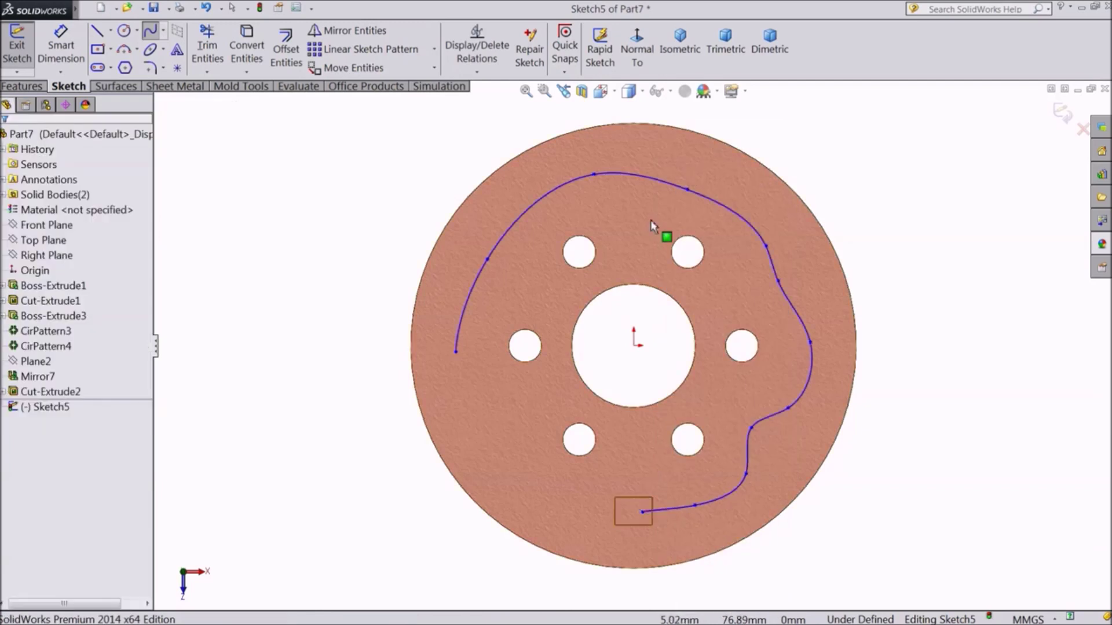
{"action": "left_click", "coordinate": [152, 39]}
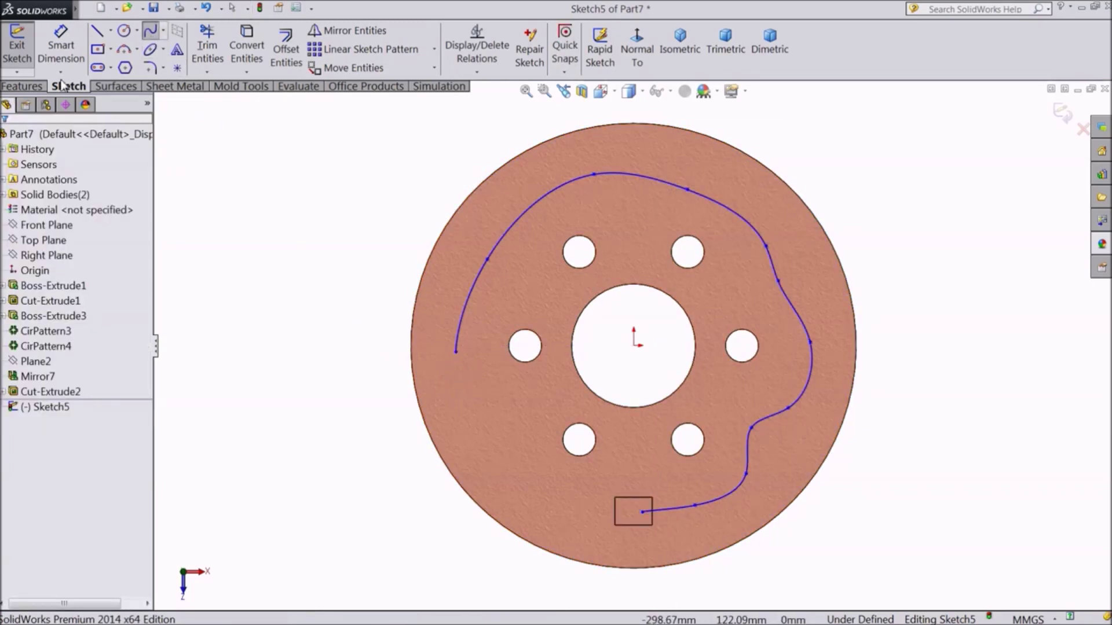
{"action": "left_click", "coordinate": [152, 39]}
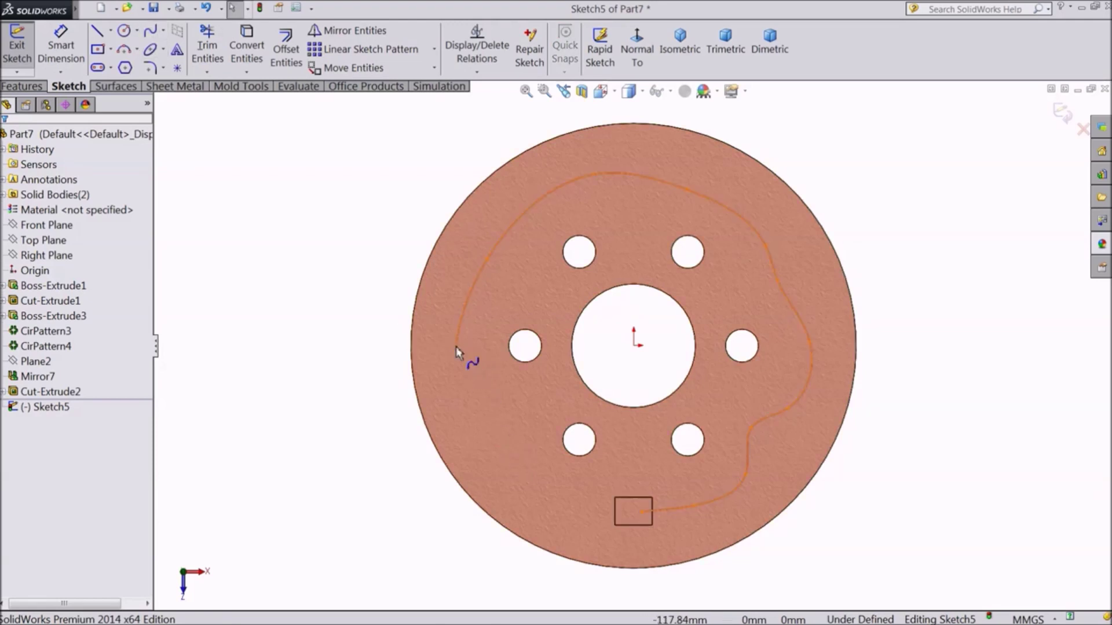
Step: Extend the spline by moving its free end to about X -63.4, Y -90.4 mm, and exit the sketch
{"action": "left_click_drag", "start_coordinate": [457, 358], "coordinate": [540, 488]}
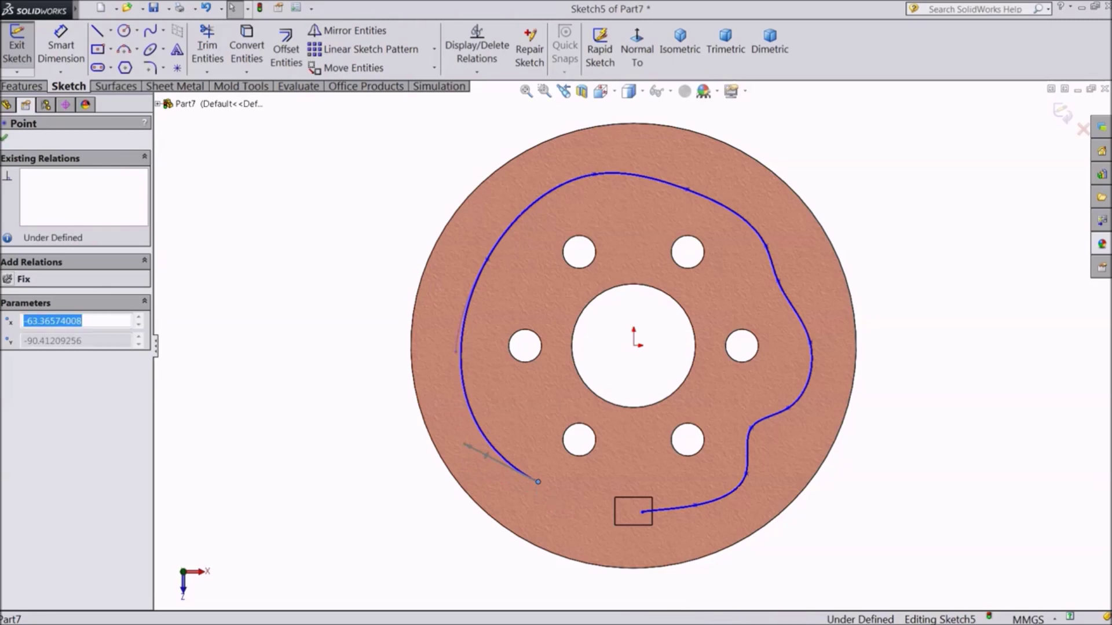
{"action": "left_click", "coordinate": [7, 137]}
{"action": "middle_click_drag", "start_coordinate": [262, 379], "coordinate": [268, 285]}
{"action": "scroll", "coordinate": [650, 358], "scroll_direction": "up", "scroll_amount": 1}
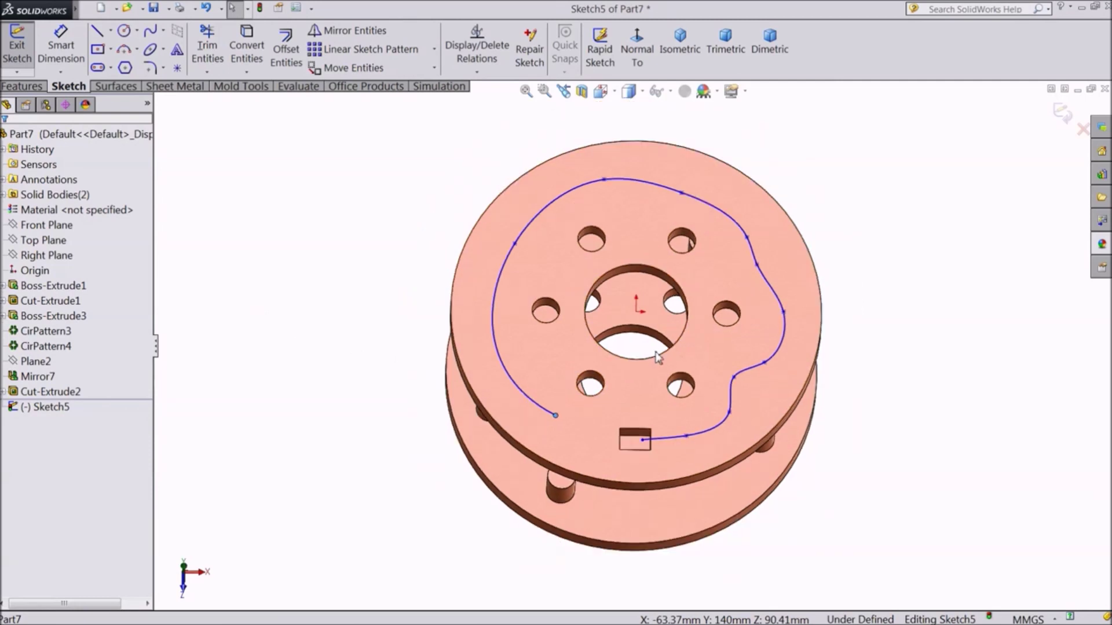
{"action": "scroll", "coordinate": [725, 346], "scroll_direction": "down", "scroll_amount": 1}
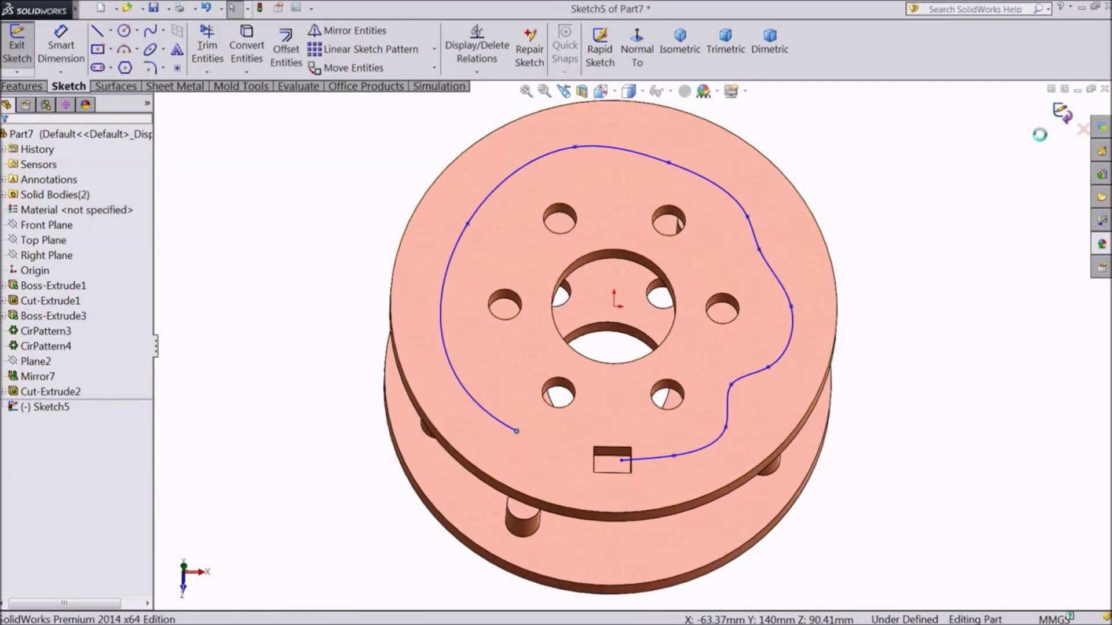
{"action": "left_click", "coordinate": [1062, 113]}
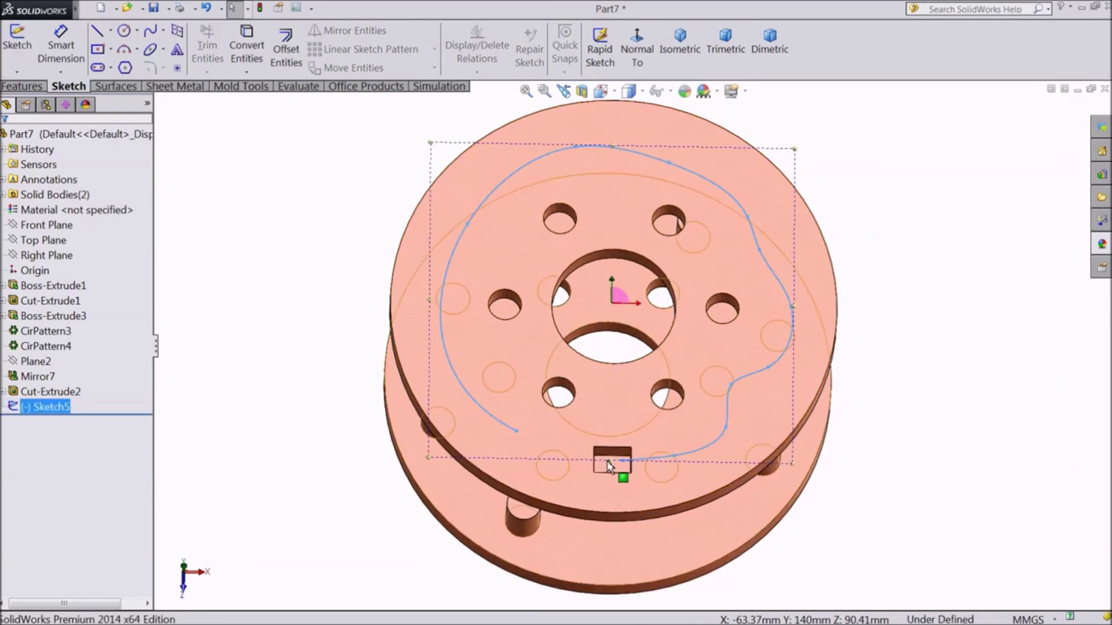
Step: Set up a Curve Driven Pattern along the spline sketch with 20 instances
{"action": "mouse_move", "coordinate": [899, 301]}
{"action": "middle_mouse_down"}
{"action": "mouse_move", "coordinate": [902, 259]}
{"action": "mouse_move", "coordinate": [894, 285]}
{"action": "middle_mouse_up"}
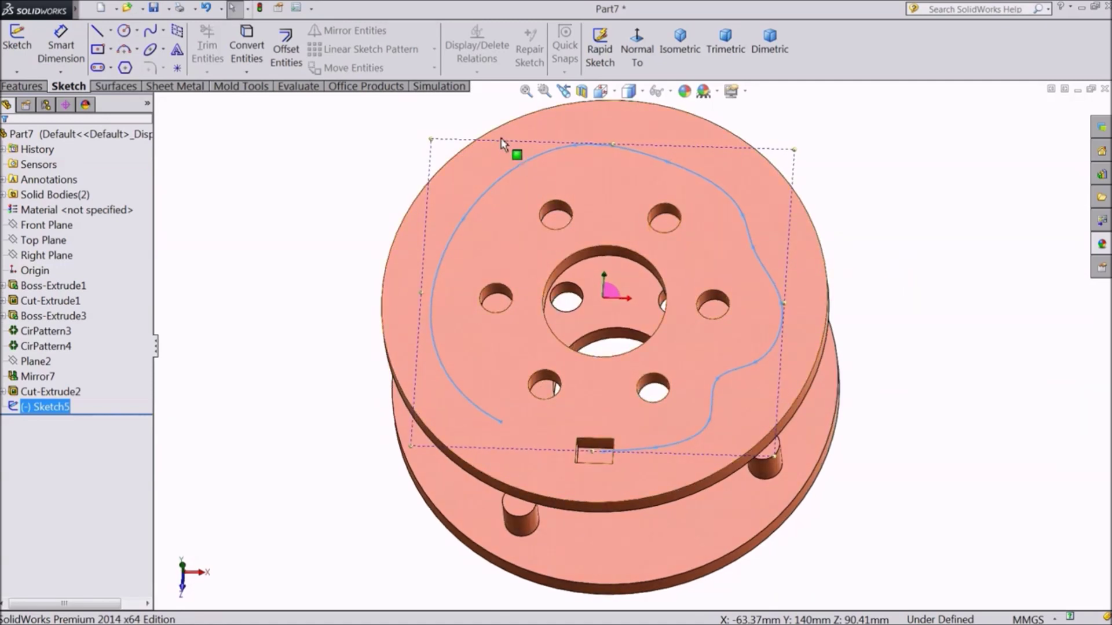
{"action": "left_click", "coordinate": [22, 85]}
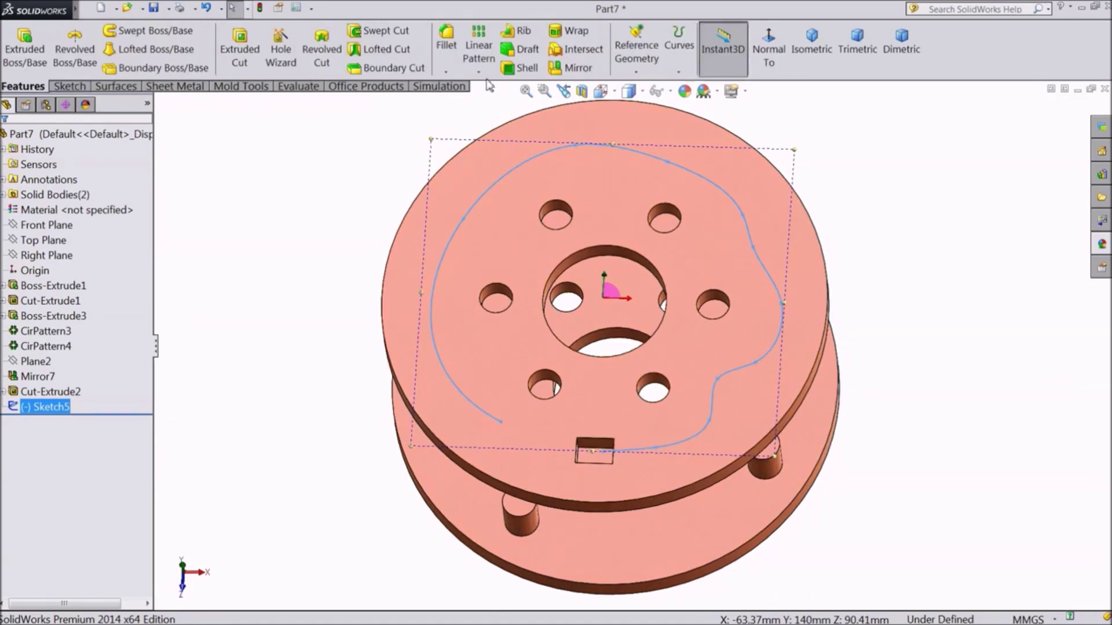
{"action": "left_click", "coordinate": [478, 72]}
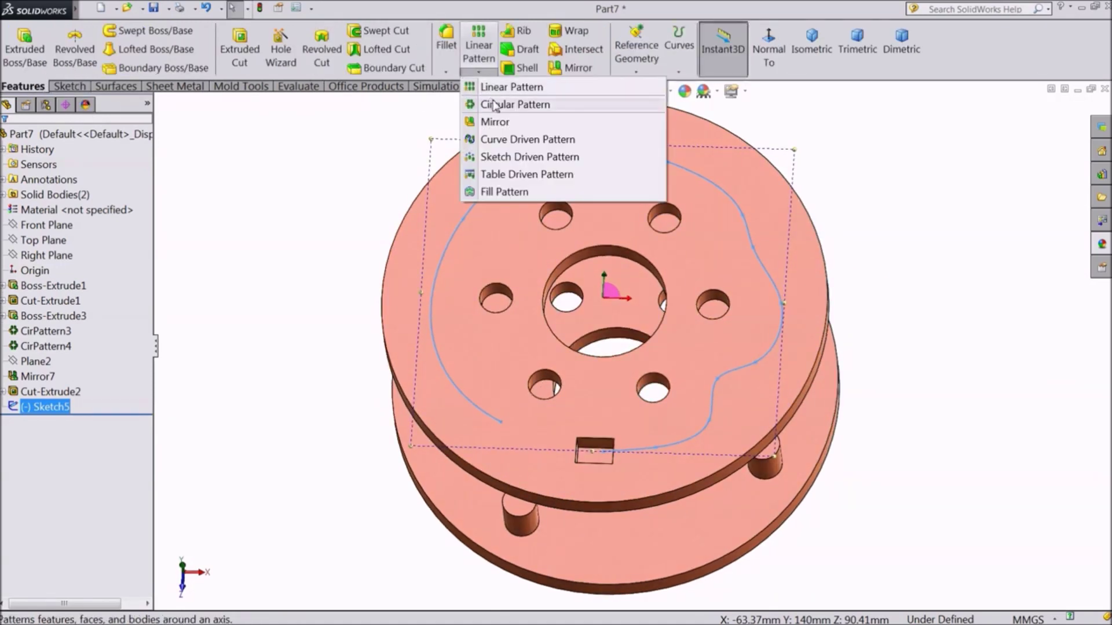
{"action": "left_click", "coordinate": [513, 141]}
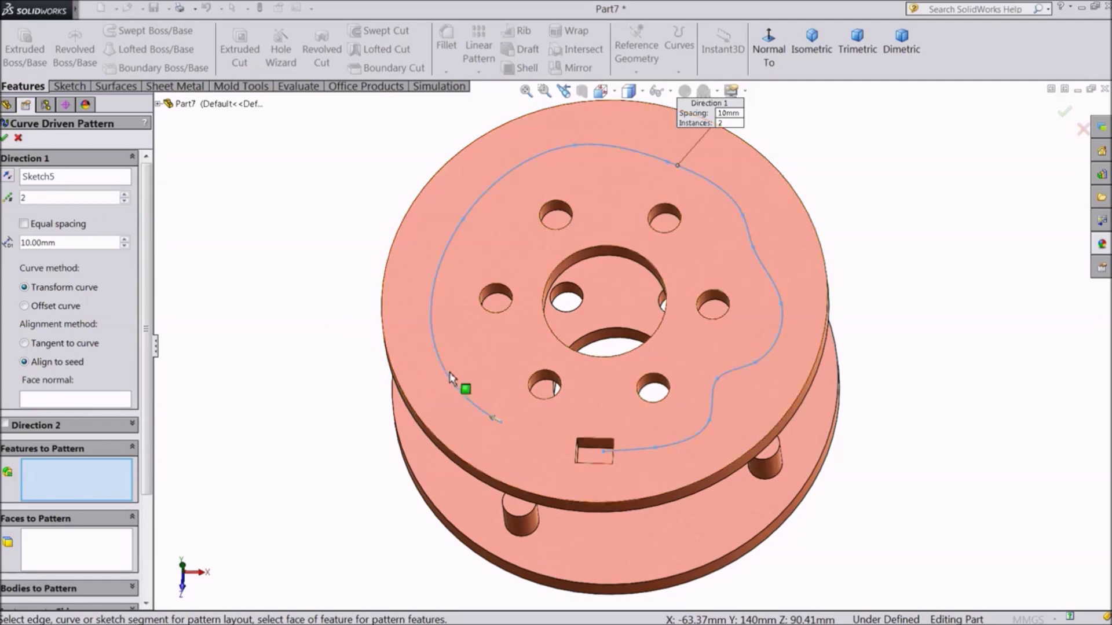
{"action": "left_click", "coordinate": [22, 199]}
{"action": "type", "text": "20"}
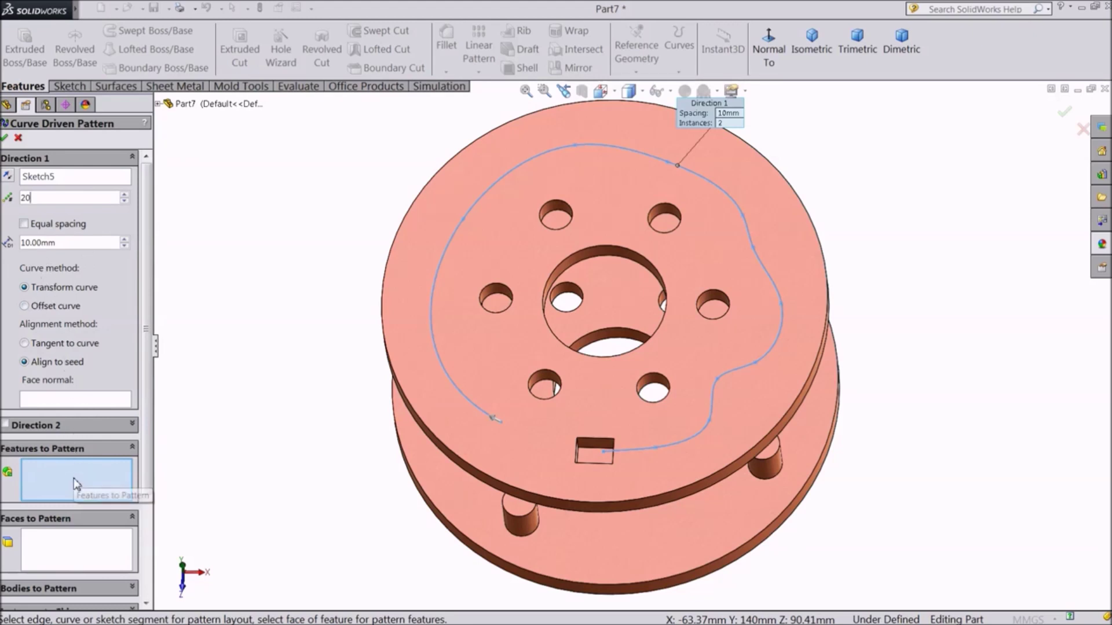
Step: Select the rectangular cut, Cut-Extrude2, as the feature to pattern
{"action": "scroll", "coordinate": [581, 453], "scroll_direction": "down", "scroll_amount": 3}
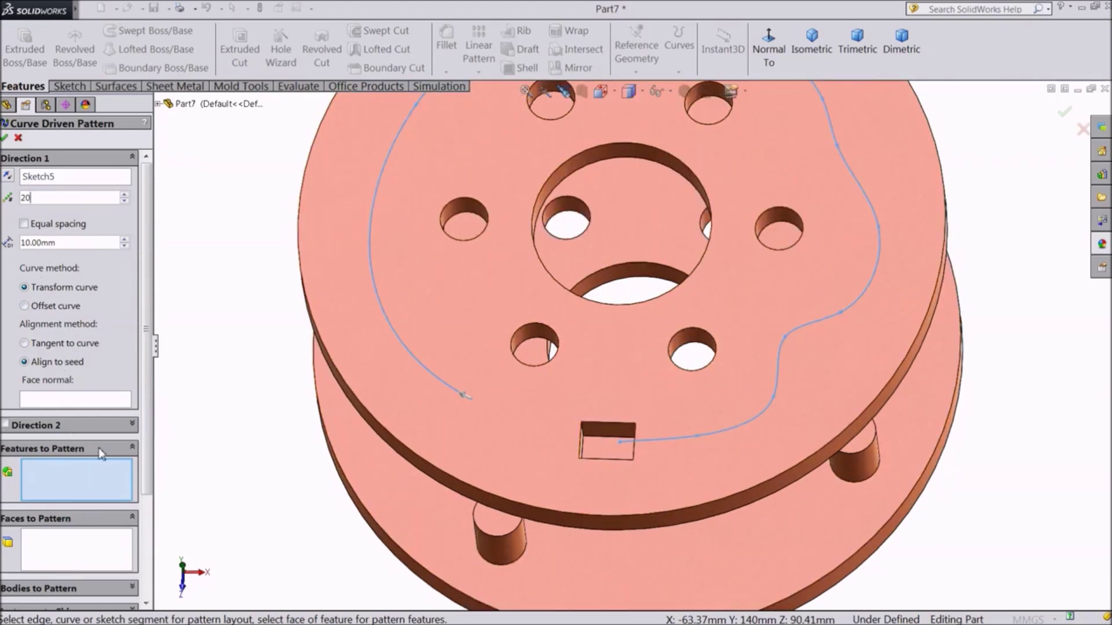
{"action": "left_click", "coordinate": [158, 104]}
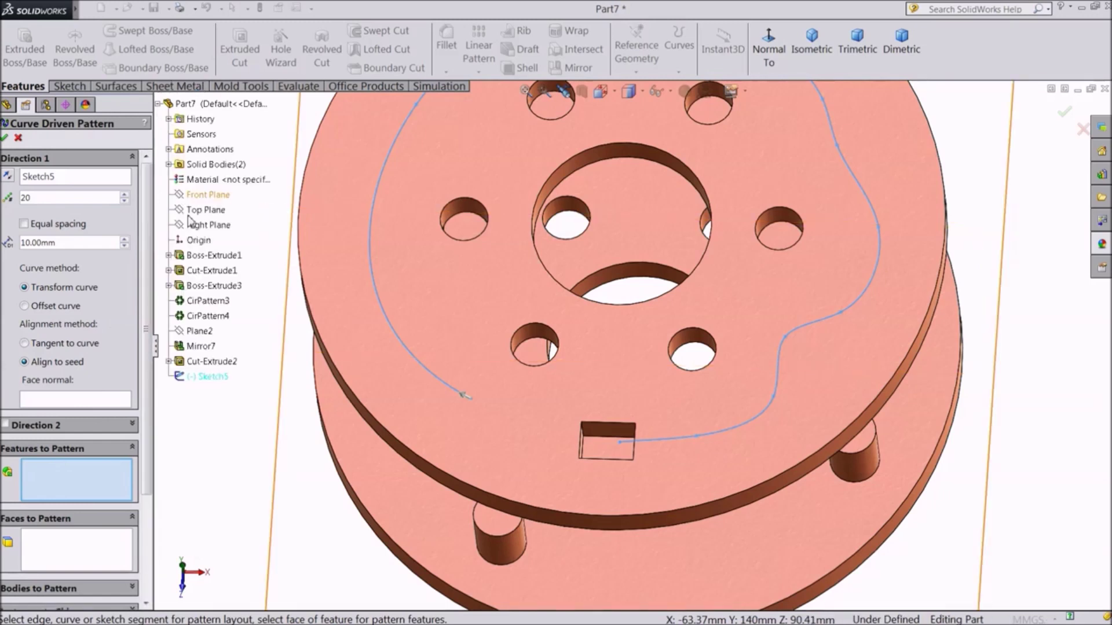
{"action": "left_click", "coordinate": [209, 364]}
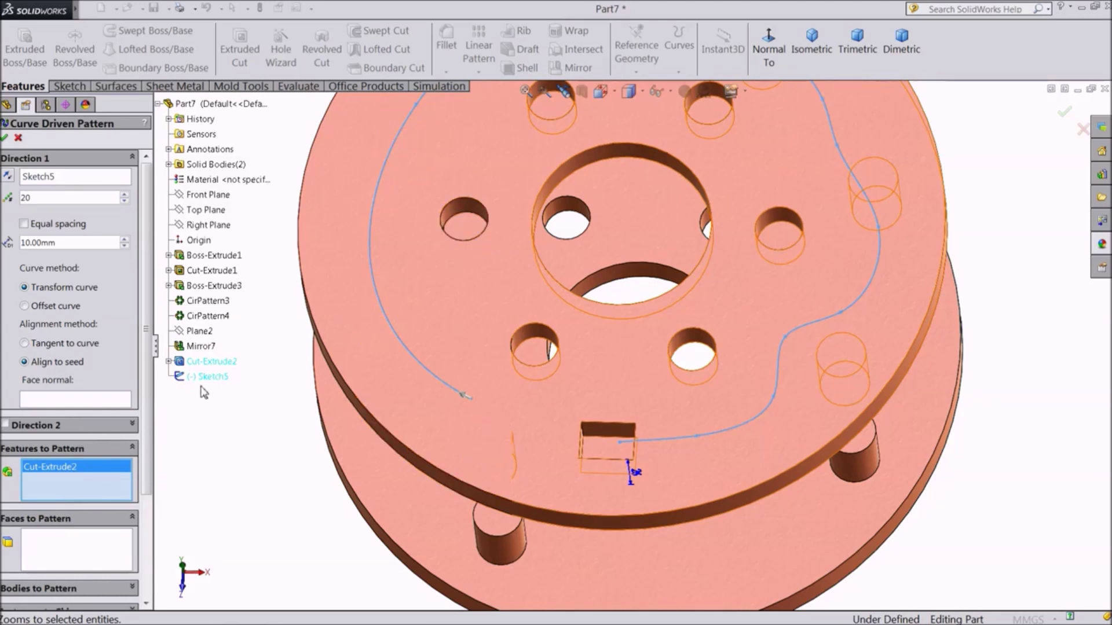
Step: Set the number of instances in the curve driven pattern to 10
{"action": "left_click_drag", "start_coordinate": [39, 201], "coordinate": [16, 196]}
{"action": "type", "text": "10"}
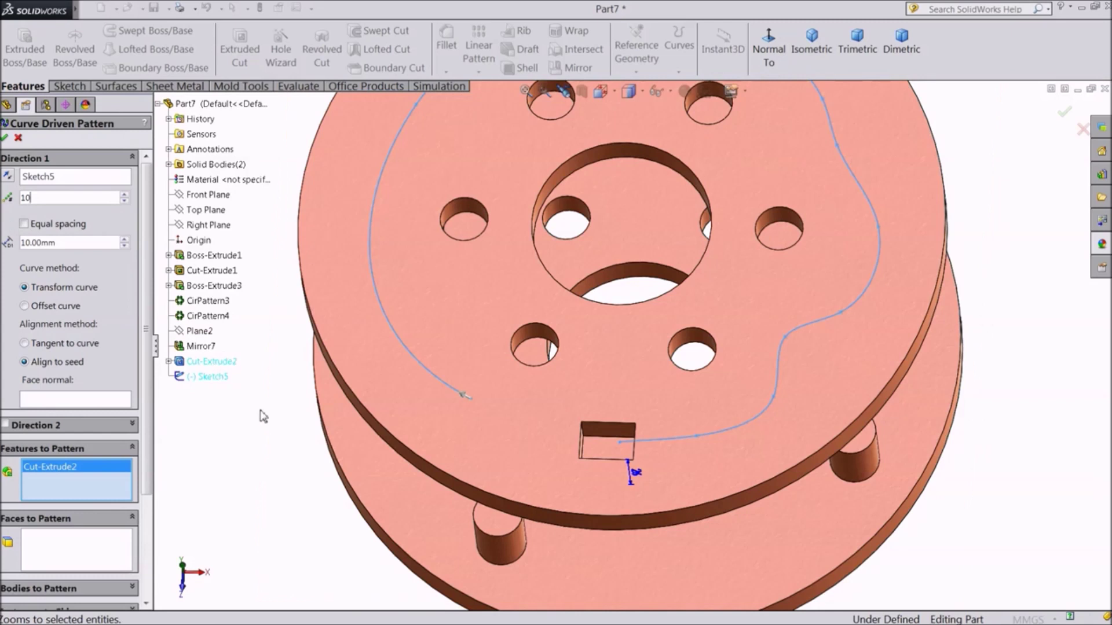
{"action": "scroll", "coordinate": [286, 449], "scroll_direction": "up", "scroll_amount": 4}
{"action": "scroll", "coordinate": [685, 271], "scroll_direction": "down", "scroll_amount": 2}
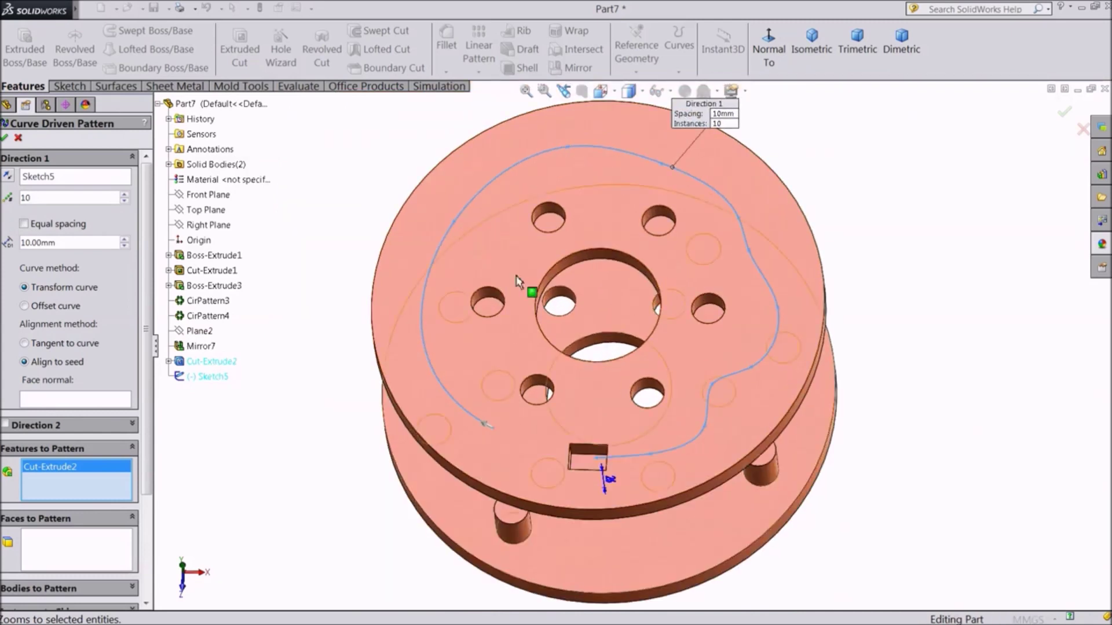
Step: Try equal spacing for the pattern, turn it off again, and set the instance spacing to 20 mm
{"action": "left_click", "coordinate": [61, 244]}
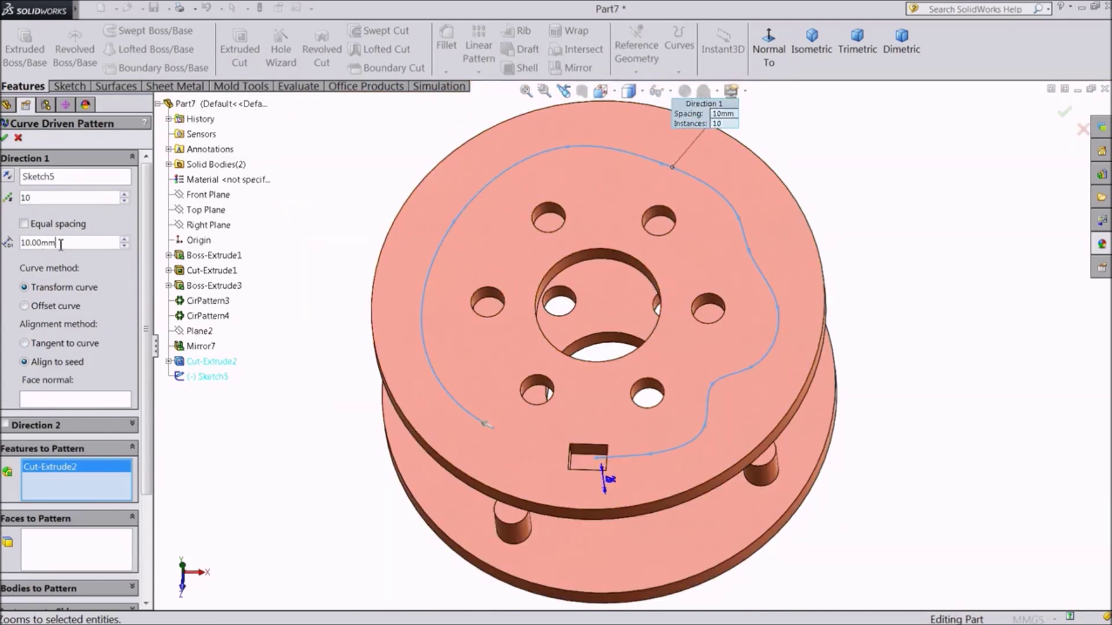
{"action": "left_click", "coordinate": [23, 224]}
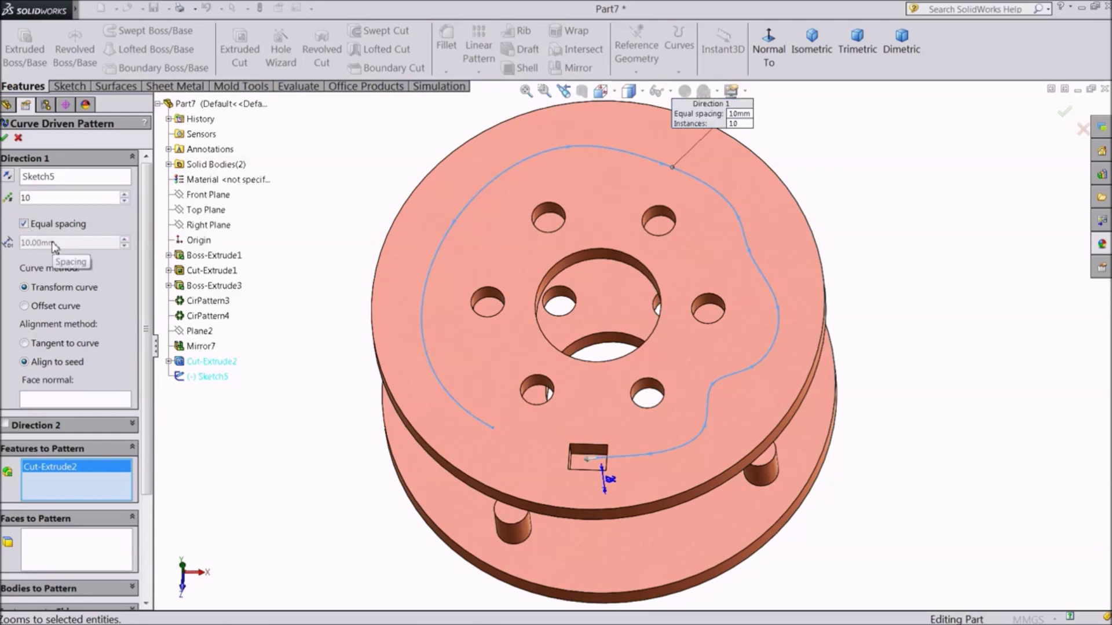
{"action": "left_click", "coordinate": [24, 224]}
{"action": "left_click_drag", "start_coordinate": [58, 244], "coordinate": [20, 240]}
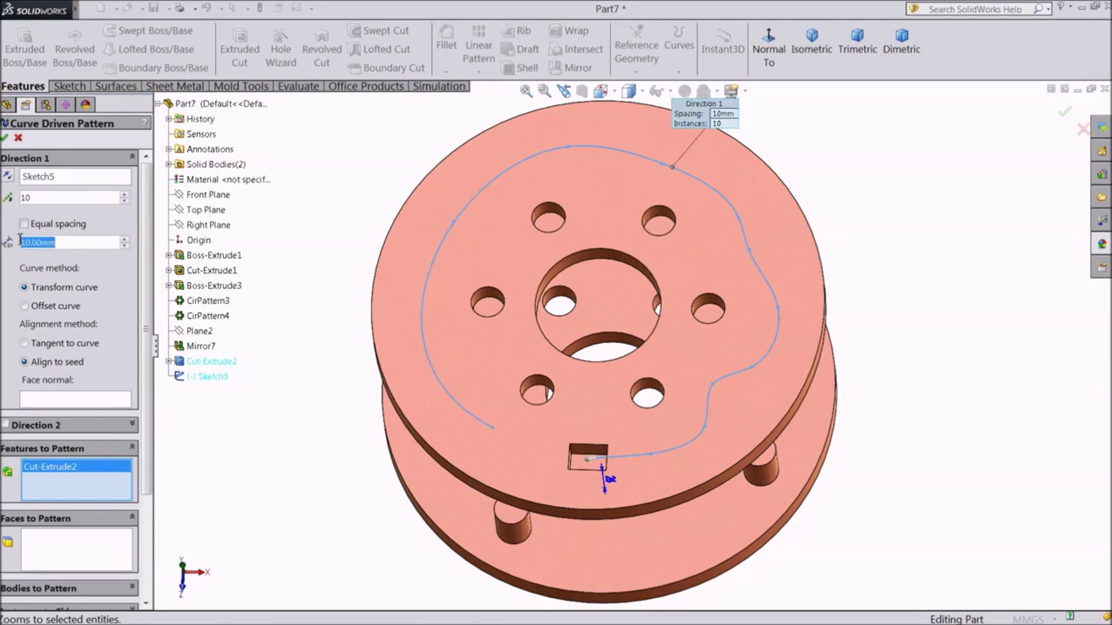
{"action": "type", "text": "20"}
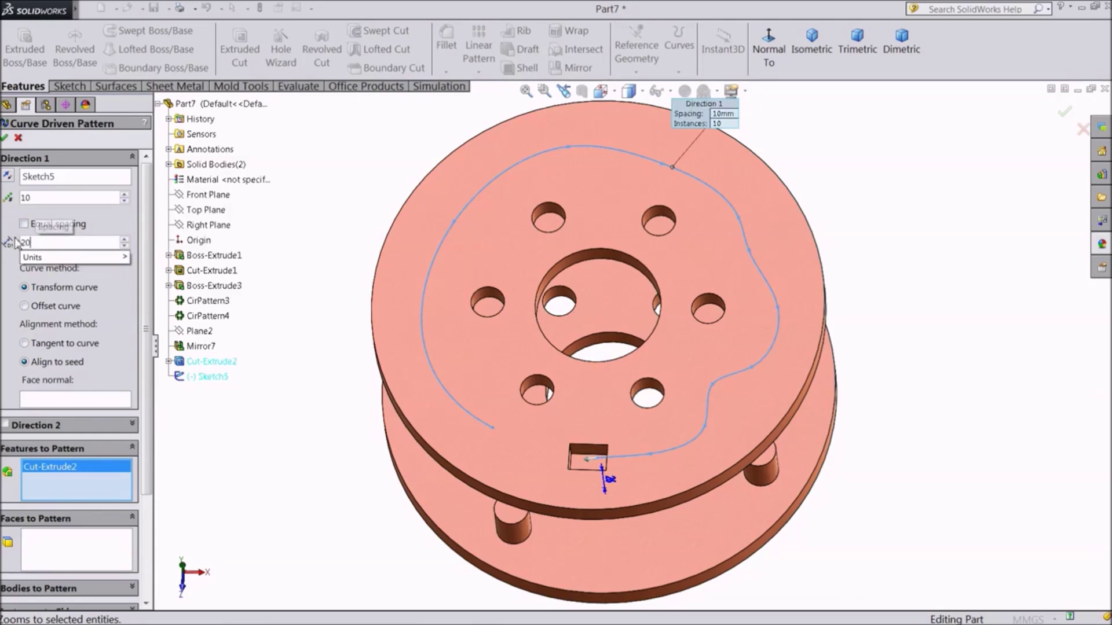
{"action": "key", "text": "Return"}
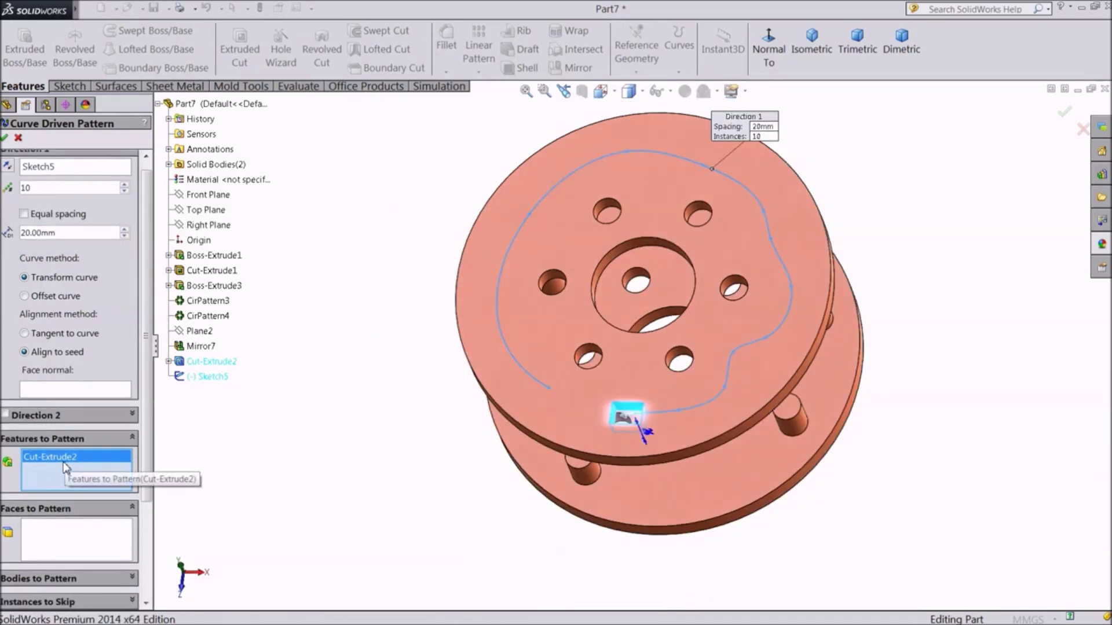
Step: Reverse the pattern direction so the instances follow the spline from the rectangular cut
{"action": "left_click", "coordinate": [9, 168]}
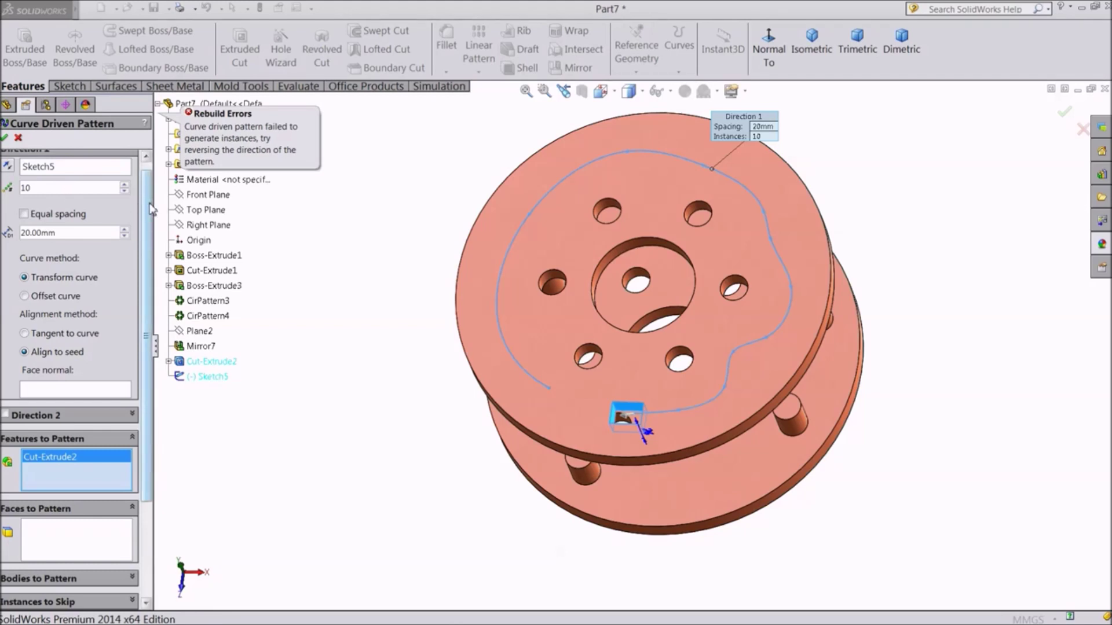
{"action": "scroll", "coordinate": [649, 432], "scroll_direction": "down", "scroll_amount": 2}
{"action": "scroll", "coordinate": [649, 432], "scroll_direction": "down", "scroll_amount": 1}
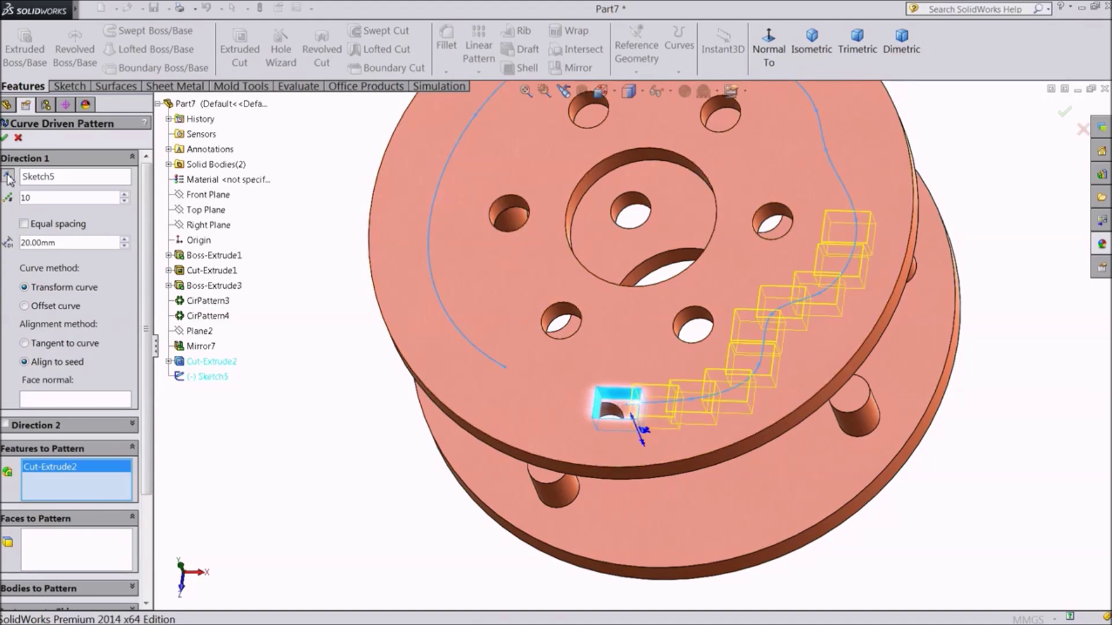
Step: Increase the pattern spacing to 70 mm to spread the cuts along the whole spline, and accept the pattern
{"action": "scroll", "coordinate": [587, 268], "scroll_direction": "up", "scroll_amount": 3}
{"action": "scroll", "coordinate": [626, 207], "scroll_direction": "down", "scroll_amount": 2}
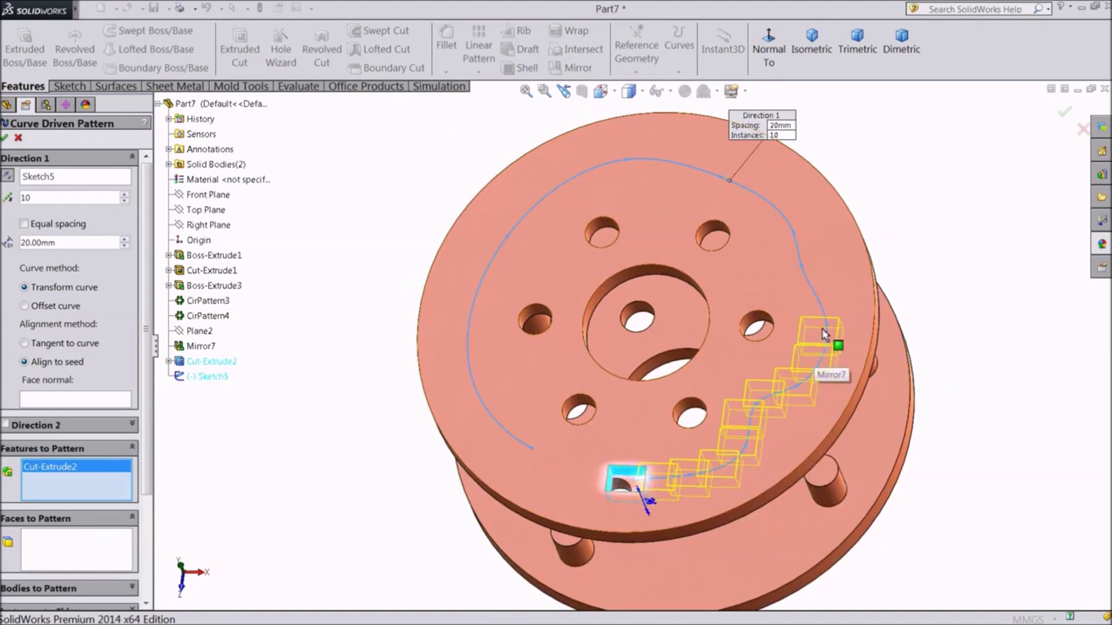
{"action": "left_click", "coordinate": [124, 240]}
{"action": "left_click", "coordinate": [124, 240]}
{"action": "left_click", "coordinate": [124, 239]}
{"action": "left_click", "coordinate": [124, 239]}
{"action": "left_click", "coordinate": [123, 240]}
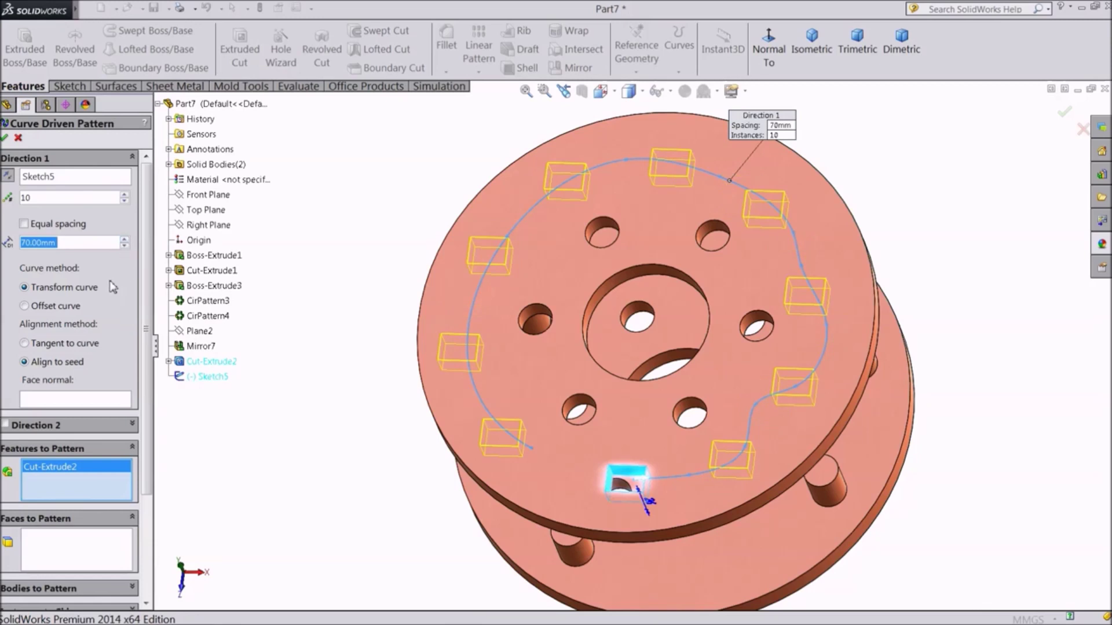
{"action": "left_click", "coordinate": [5, 138]}
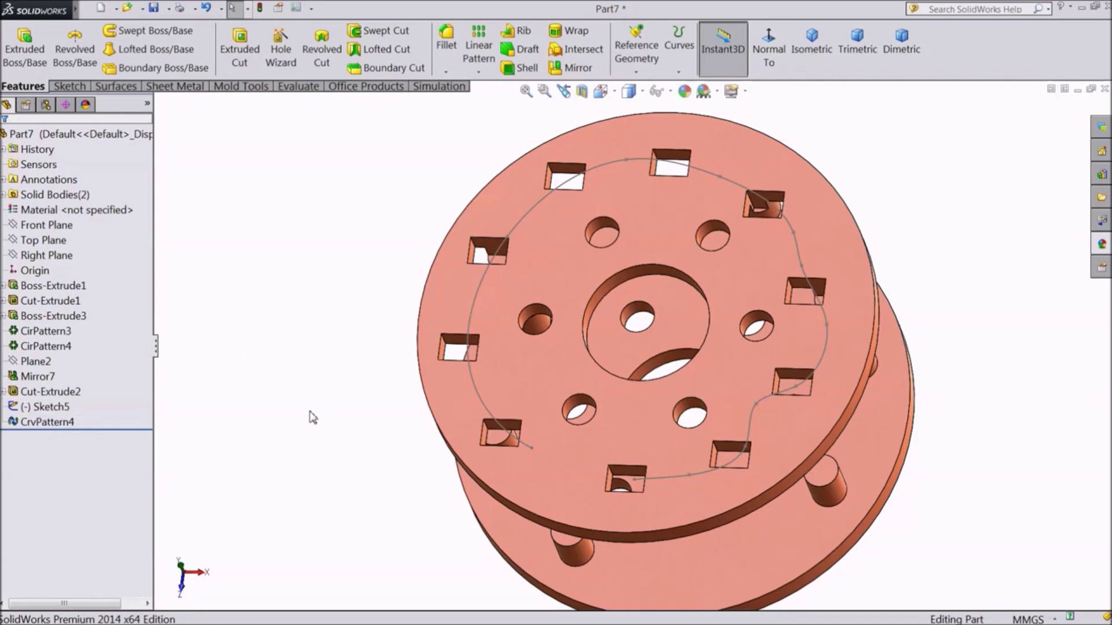
Step: Hide the spline sketch, Sketch5, that guides the pattern on the upper disc
{"action": "left_click", "coordinate": [475, 316]}
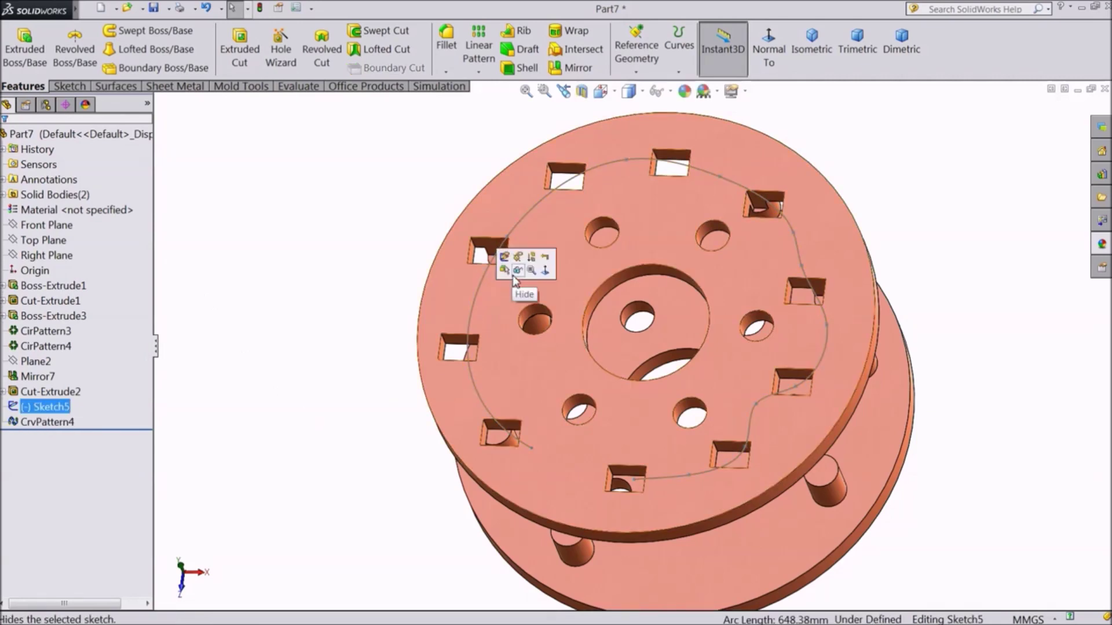
{"action": "left_click", "coordinate": [518, 270]}
{"action": "mouse_move", "coordinate": [311, 437]}
{"action": "middle_mouse_down"}
{"action": "mouse_move", "coordinate": [360, 460]}
{"action": "mouse_move", "coordinate": [345, 509]}
{"action": "mouse_move", "coordinate": [295, 489]}
{"action": "mouse_move", "coordinate": [295, 427]}
{"action": "mouse_move", "coordinate": [327, 392]}
{"action": "mouse_move", "coordinate": [365, 377]}
{"action": "mouse_move", "coordinate": [326, 366]}
{"action": "mouse_move", "coordinate": [308, 375]}
{"action": "mouse_move", "coordinate": [268, 454]}
{"action": "mouse_move", "coordinate": [367, 511]}
{"action": "mouse_move", "coordinate": [350, 397]}
{"action": "mouse_move", "coordinate": [318, 384]}
{"action": "middle_mouse_up"}
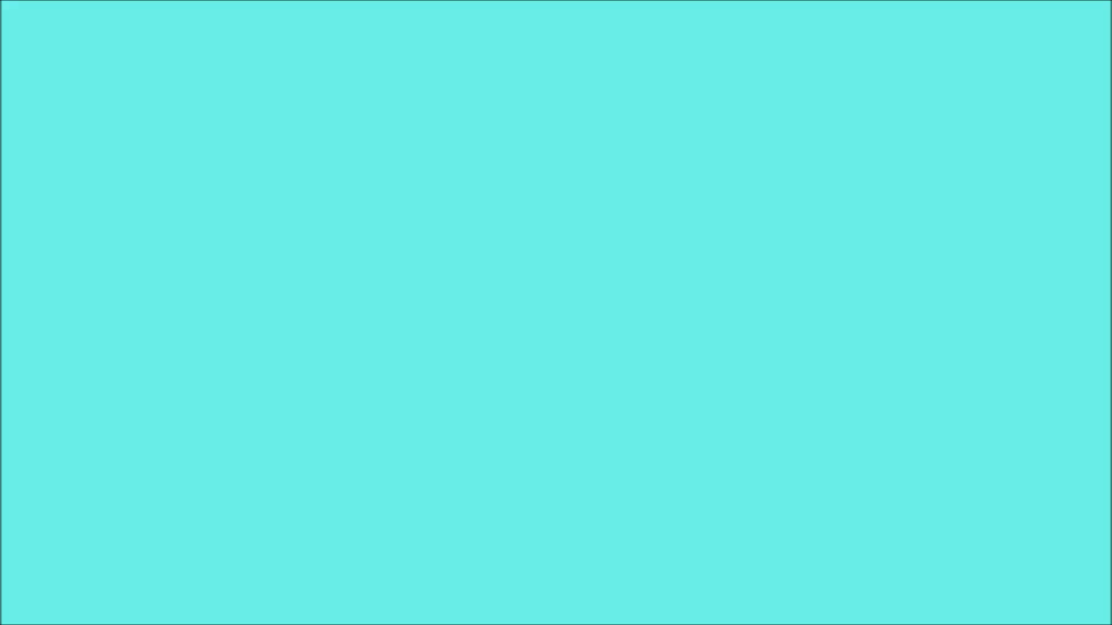